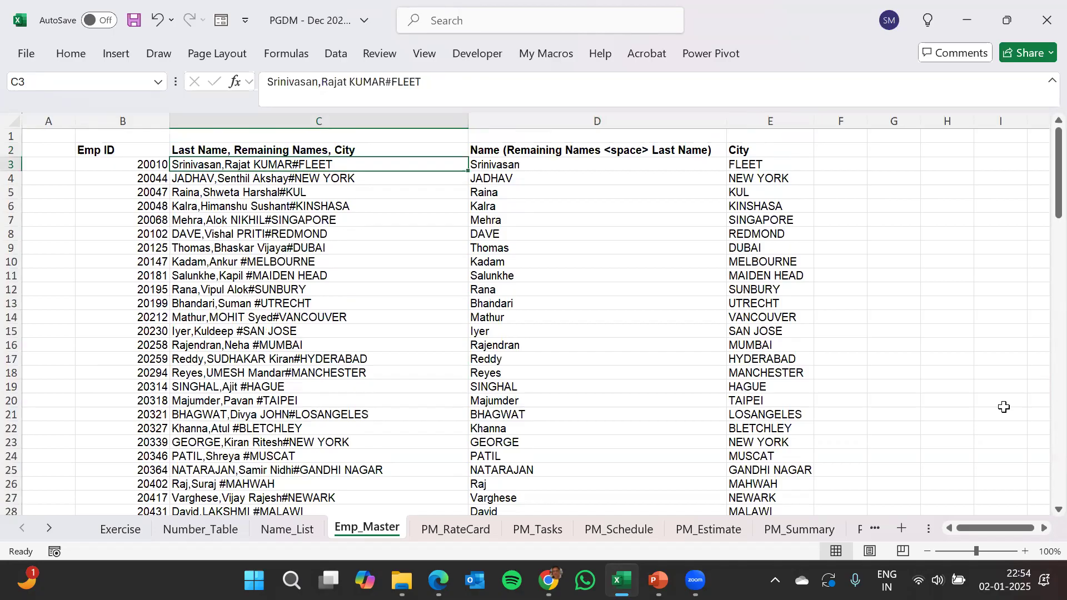
- Examine the first employee's record in row 3, including the combined text and the formulas that extract the last name and city
{"action": "key", "text": "Right"}
{"action": "key", "text": "Right"}
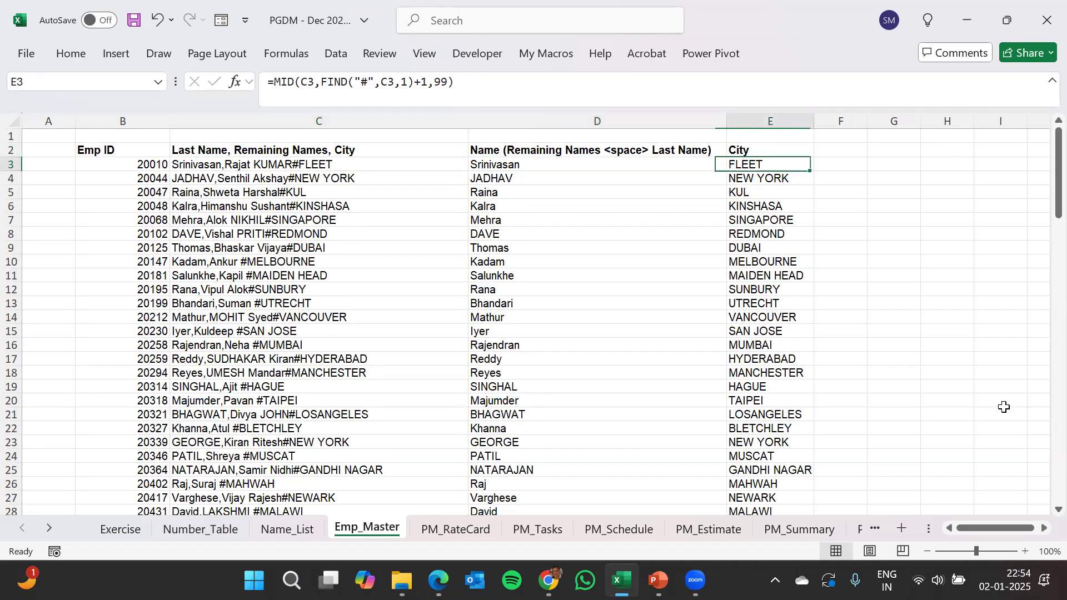
{"action": "key", "text": "Left"}
{"action": "key", "text": "Left"}
{"action": "key", "text": "Right"}
{"action": "key", "text": "Right"}
{"action": "key", "text": "Left"}
{"action": "key", "text": "Left"}
{"action": "key", "text": "Right"}
{"action": "key", "text": "Left"}
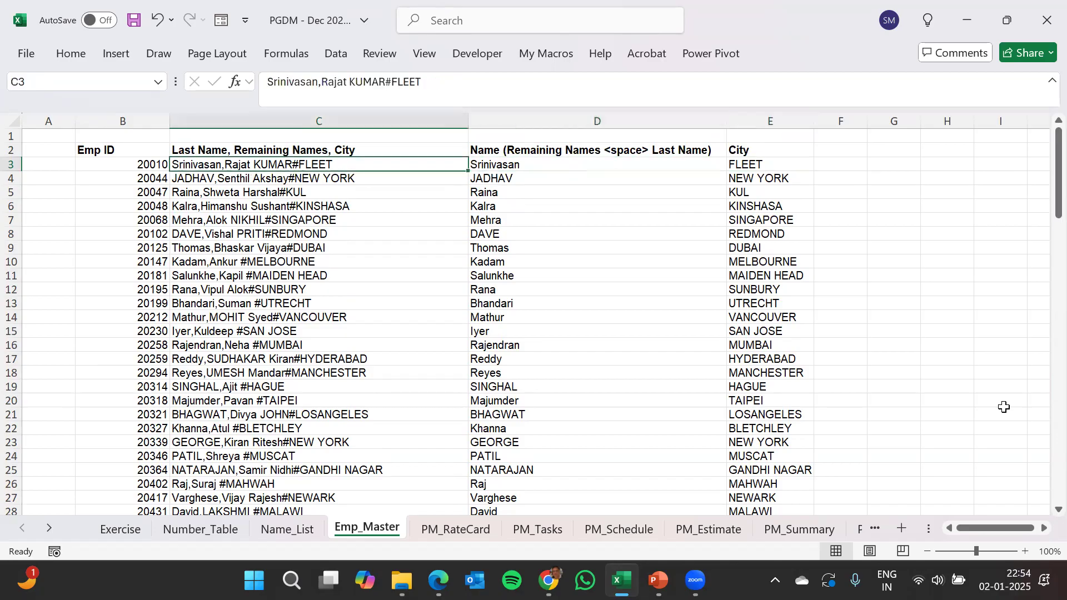
{"action": "key", "text": "End"}
{"action": "key", "text": "Left"}
{"action": "key", "text": "Down"}
{"action": "key", "text": "Up"}
{"action": "key", "text": "Right"}
{"action": "key", "text": "Right"}
{"action": "key", "text": "Right"}
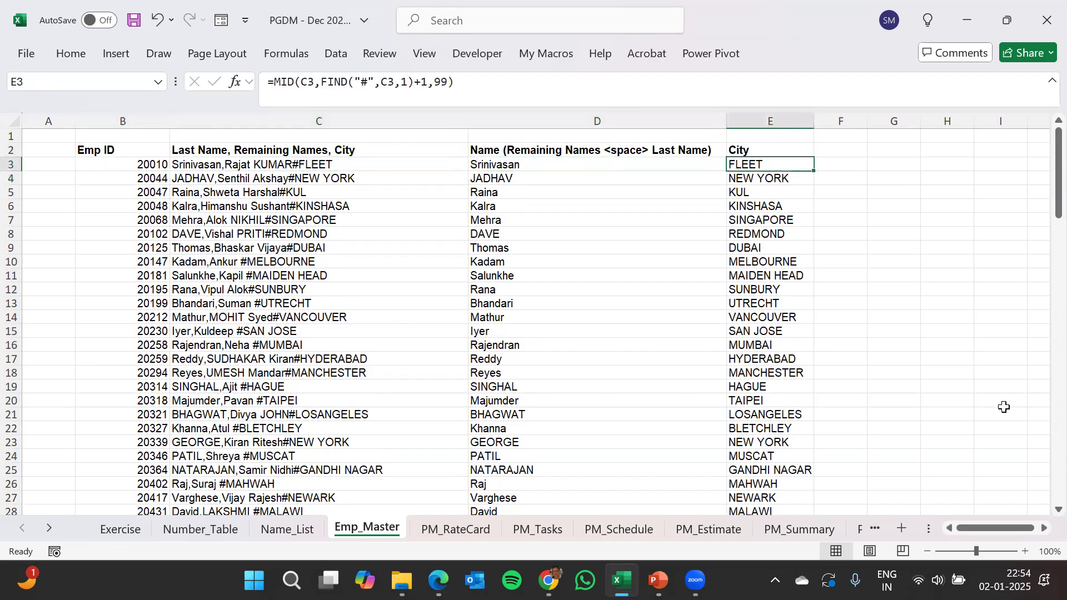
{"action": "key", "text": "Left"}
{"action": "key", "text": "Left"}
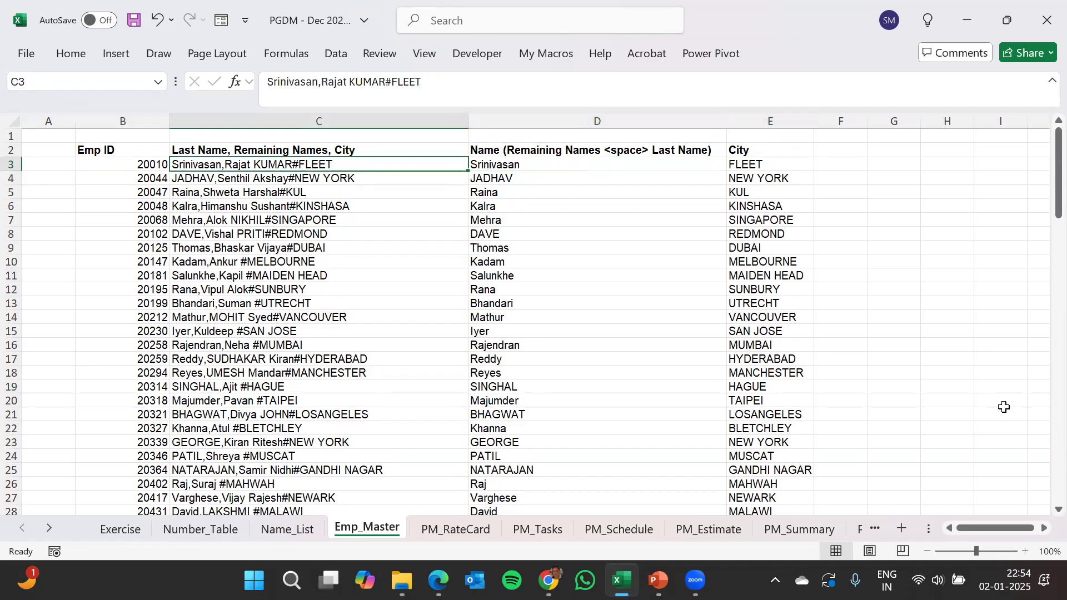
- Examine the Emp ID list in the second table below the employee data, starting at row 92
{"action": "key", "text": "End"}
{"action": "key", "text": "Down"}
{"action": "key", "text": "Down"}
{"action": "key", "text": "Down"}
{"action": "key", "text": "Down"}
{"action": "key", "text": "Down"}
{"action": "key", "text": "Down"}
{"action": "key", "text": "Down"}
{"action": "key", "text": "Down"}
{"action": "key", "text": "Down"}
{"action": "key", "text": "Up"}
{"action": "key", "text": "Up"}
{"action": "key", "text": "Up"}
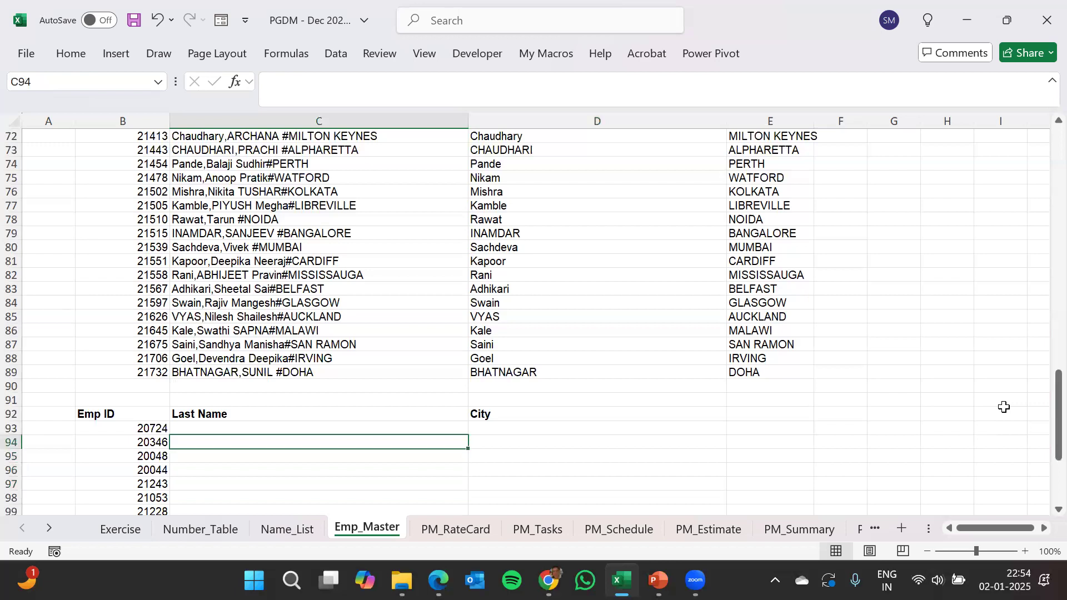
{"action": "key", "text": "Up"}
{"action": "key", "text": "Left"}
{"action": "key", "text": "Down"}
{"action": "key", "text": "Up"}
{"action": "key", "text": "Down"}
{"action": "key", "text": "Down"}
{"action": "key", "text": "Down"}
{"action": "key", "text": "Down"}
{"action": "key", "text": "Down"}
{"action": "key", "text": "Down"}
{"action": "key", "text": "Down"}
{"action": "key", "text": "Down"}
{"action": "key", "text": "Down"}
{"action": "key", "text": "Down"}
{"action": "key", "text": "Down"}
{"action": "key", "text": "Down"}
{"action": "key", "text": "Down"}
{"action": "key", "text": "Down"}
{"action": "key", "text": "Down"}
{"action": "key", "text": "Up"}
{"action": "key", "text": "Up"}
{"action": "key", "text": "Up"}
{"action": "key", "text": "Up"}
{"action": "key", "text": "Up"}
{"action": "key", "text": "Up"}
{"action": "key", "text": "Up"}
{"action": "key", "text": "Up"}
{"action": "key", "text": "Up"}
{"action": "key", "text": "Up"}
{"action": "key", "text": "Up"}
{"action": "key", "text": "Up"}
{"action": "key", "text": "Up"}
{"action": "key", "text": "Up"}
{"action": "key", "text": "Up"}
{"action": "key", "text": "Up"}
{"action": "key", "text": "Up"}
{"action": "key", "text": "Up"}
{"action": "key", "text": "Up"}
{"action": "key", "text": "Up"}
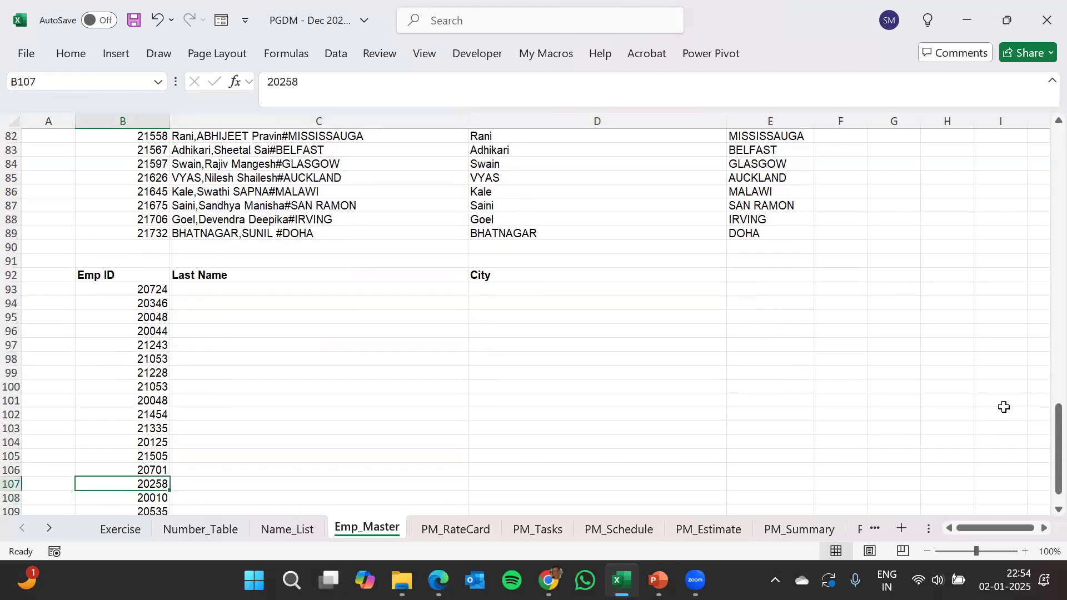
- Examine the extracted name and city columns near the end of the main employee table
{"action": "key", "text": "Right"}
{"action": "key", "text": "Right"}
{"action": "key", "text": "Right"}
{"action": "key", "text": "Left"}
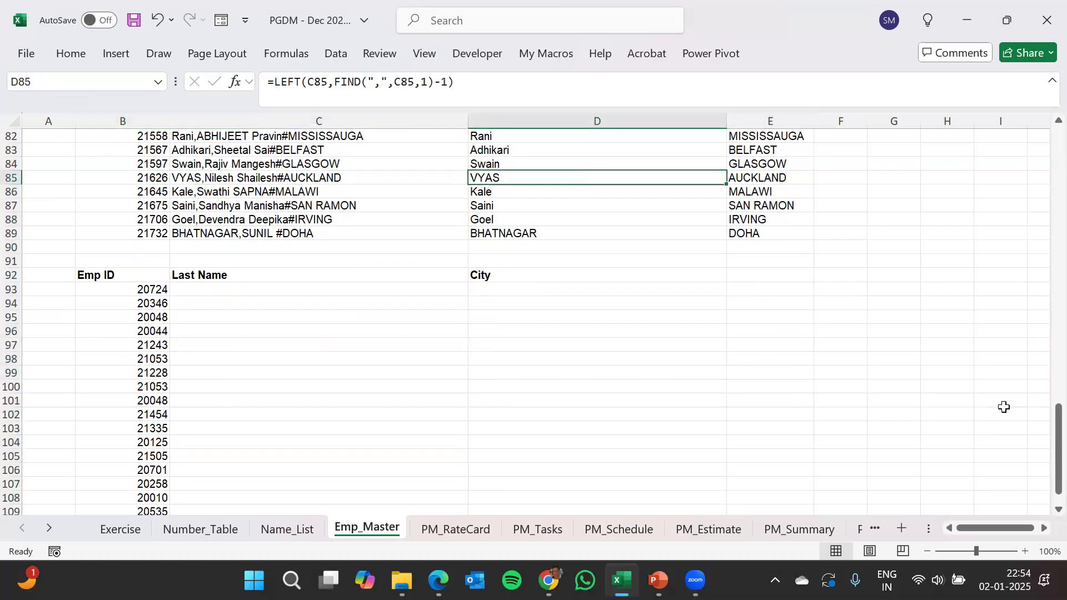
{"action": "key", "text": "Right"}
{"action": "key", "text": "Left"}
{"action": "key", "text": "Left"}
- Start a VLOOKUP formula in C93, the first Last Name cell of the second table, with B93 as the lookup value
{"action": "key", "text": "Down"}
{"action": "key", "text": "Down"}
{"action": "key", "text": "Down"}
{"action": "key", "text": "Down"}
{"action": "key", "text": "Down"}
{"action": "key", "text": "Down"}
{"action": "key", "text": "Down"}
{"action": "key", "text": "Down"}
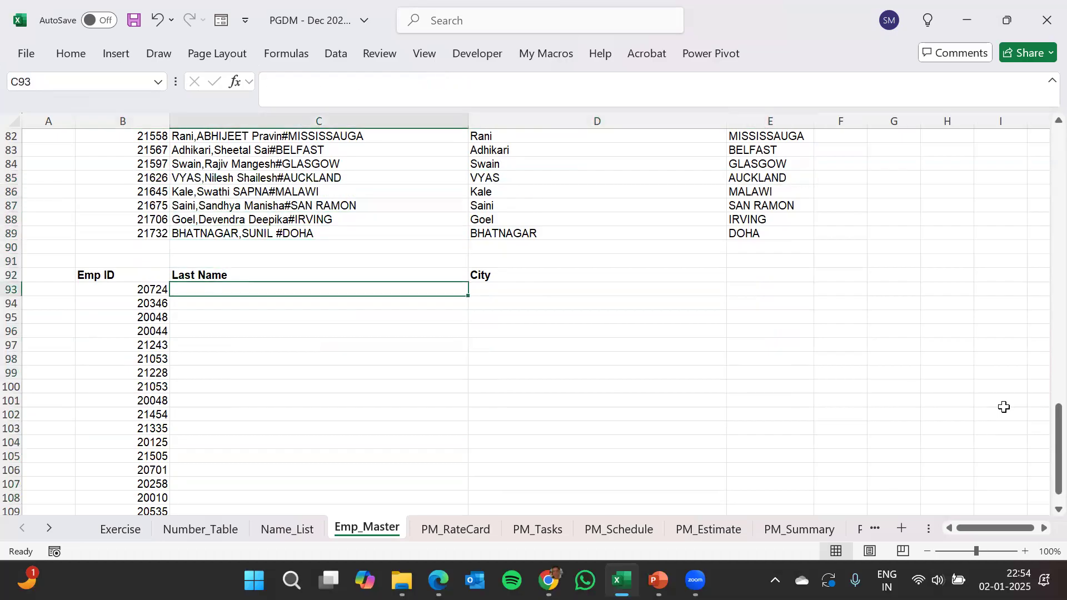
{"action": "key", "text": "Left"}
{"action": "key", "text": "Right"}
{"action": "type", "text": "="}
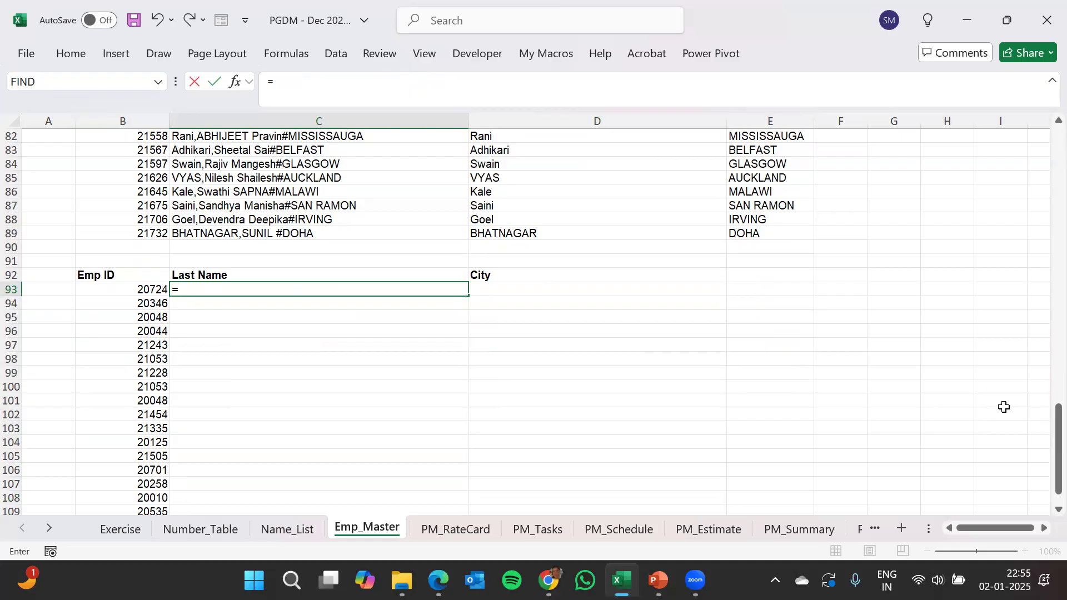
{"action": "type", "text": "V"}
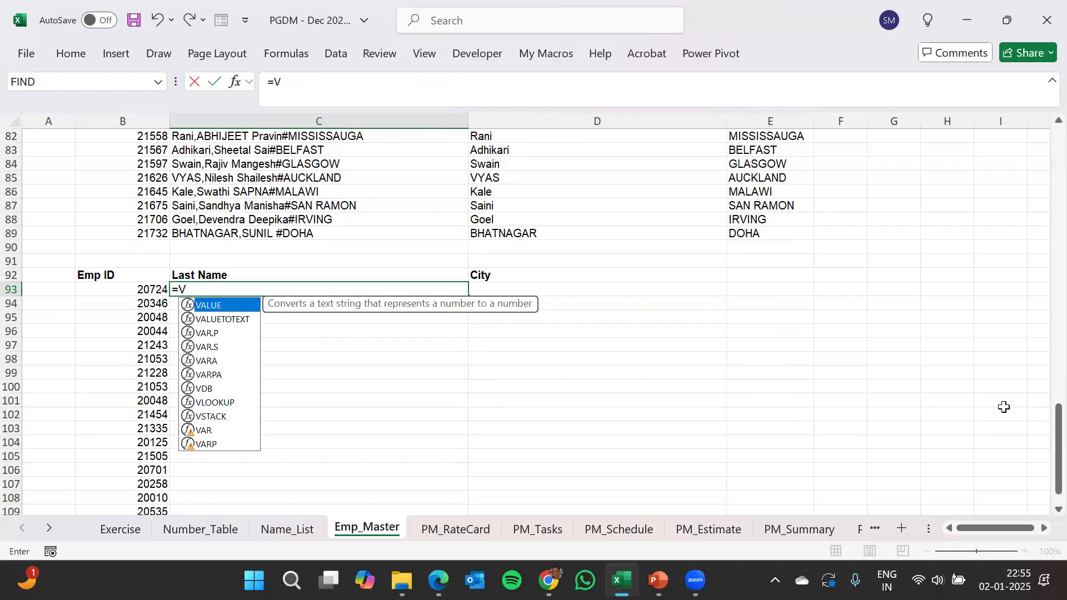
{"action": "type", "text": "L"}
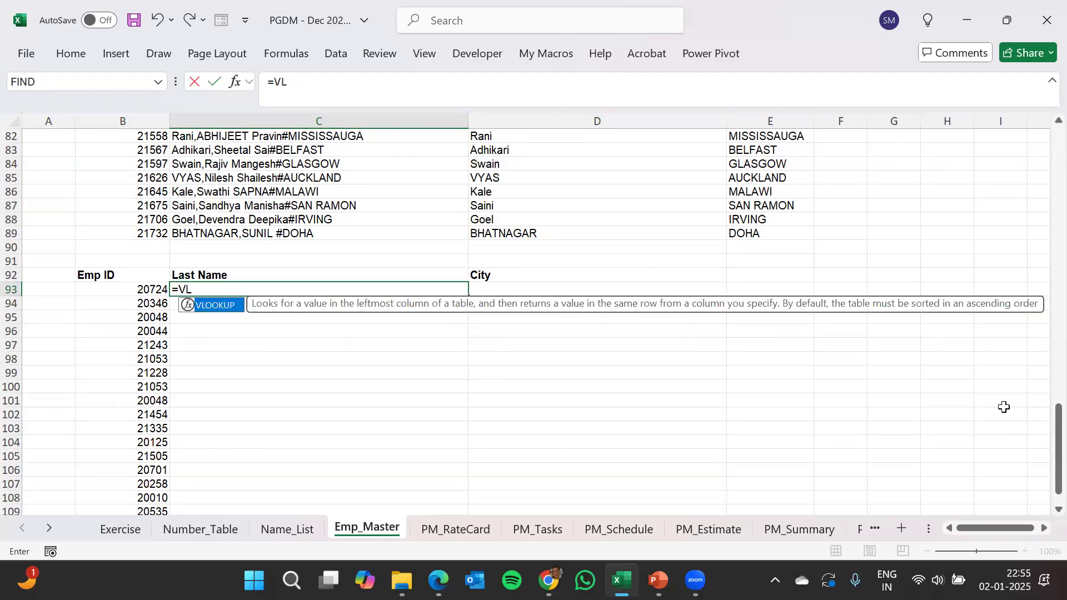
{"action": "key", "text": "Escape"}
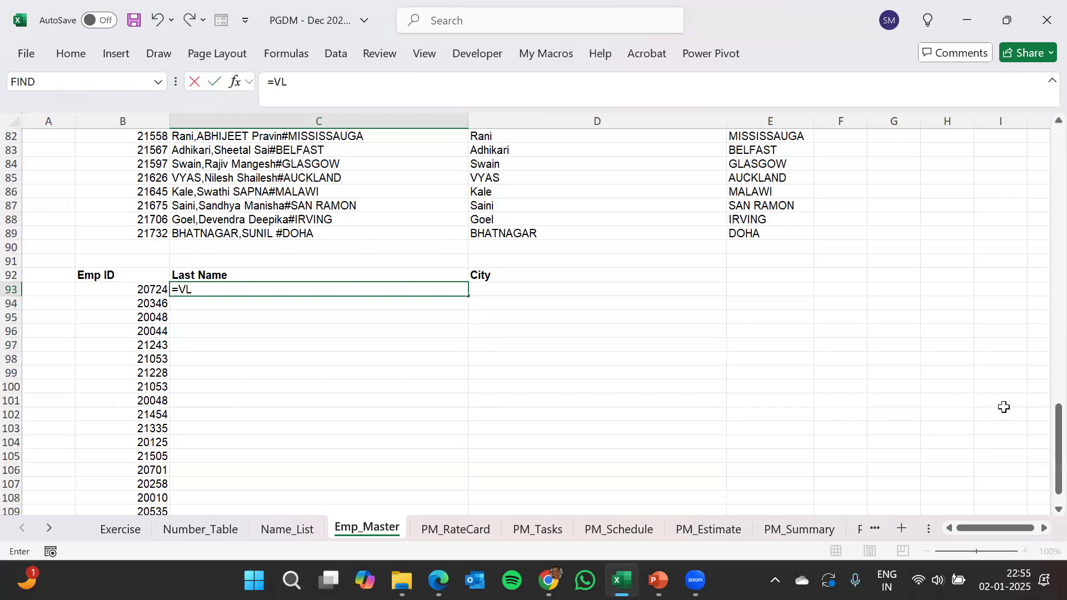
{"action": "type", "text": "o"}
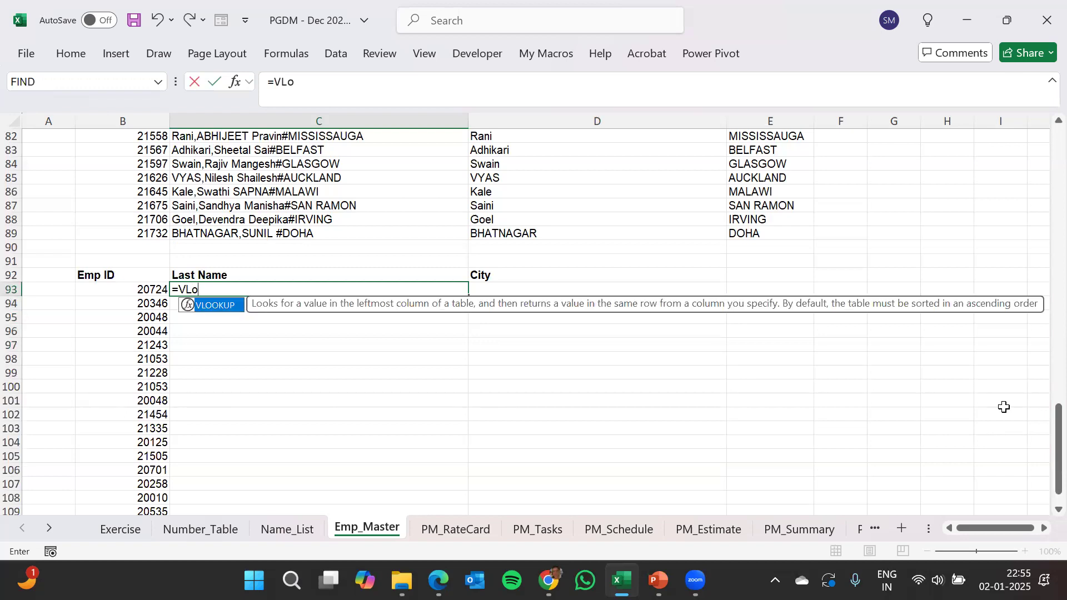
{"action": "key", "text": "Tab"}
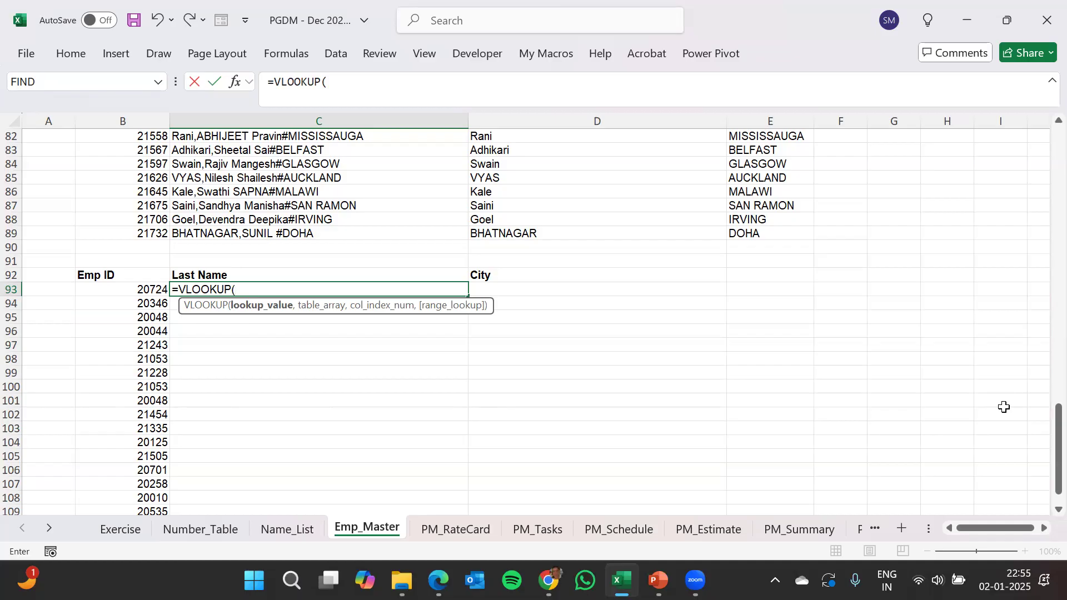
{"action": "left_click", "coordinate": [142, 293]}
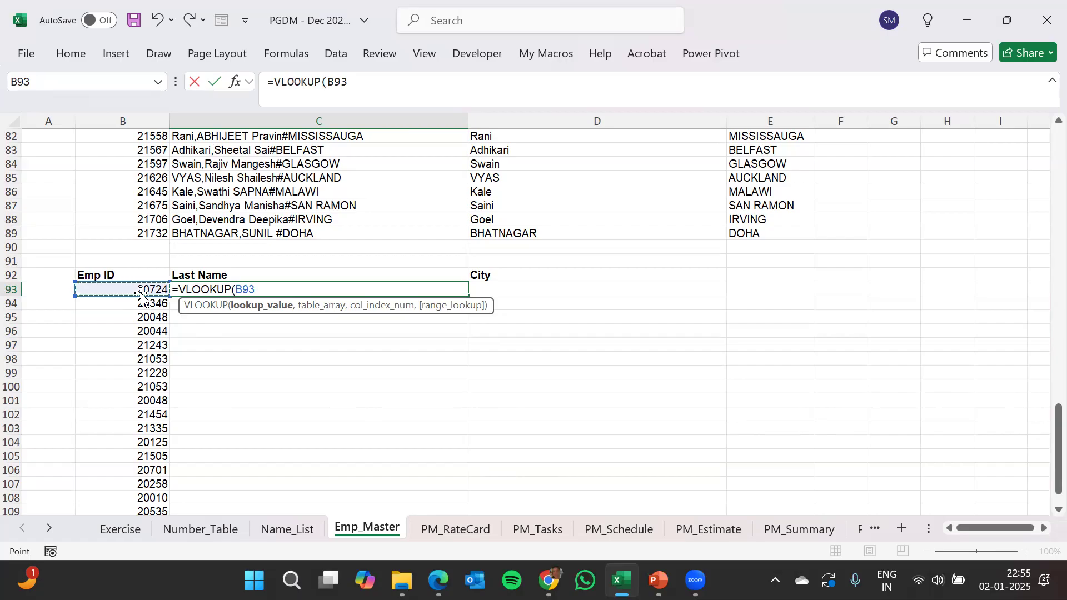
{"action": "type", "text": ","}
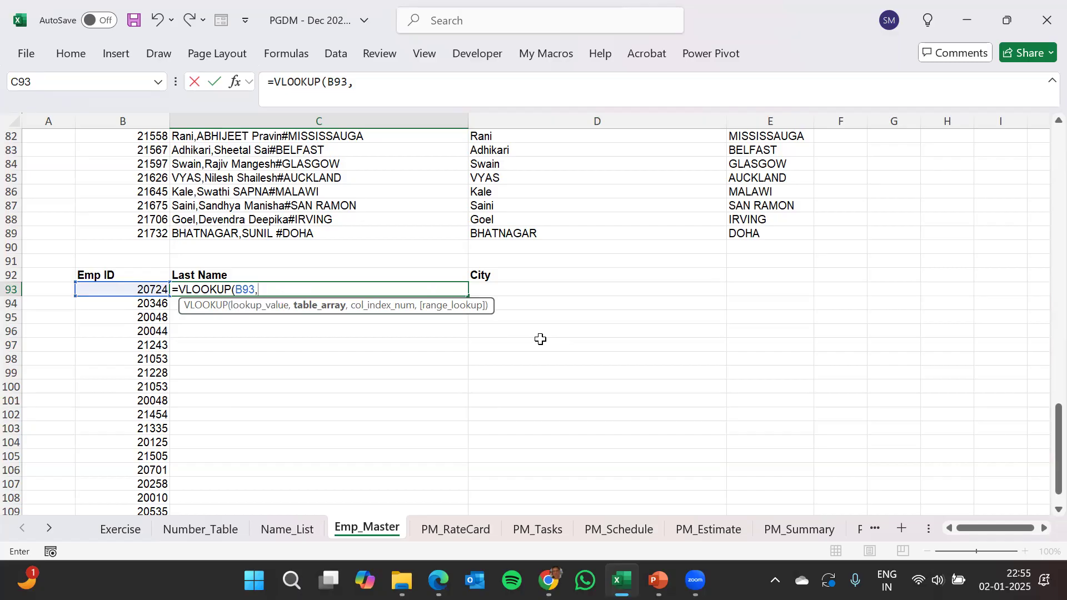
- Set the VLOOKUP table array to the whole employee table including its headers, range B2:E89
{"action": "scroll", "coordinate": [541, 338], "scroll_direction": "up", "scroll_amount": 13}
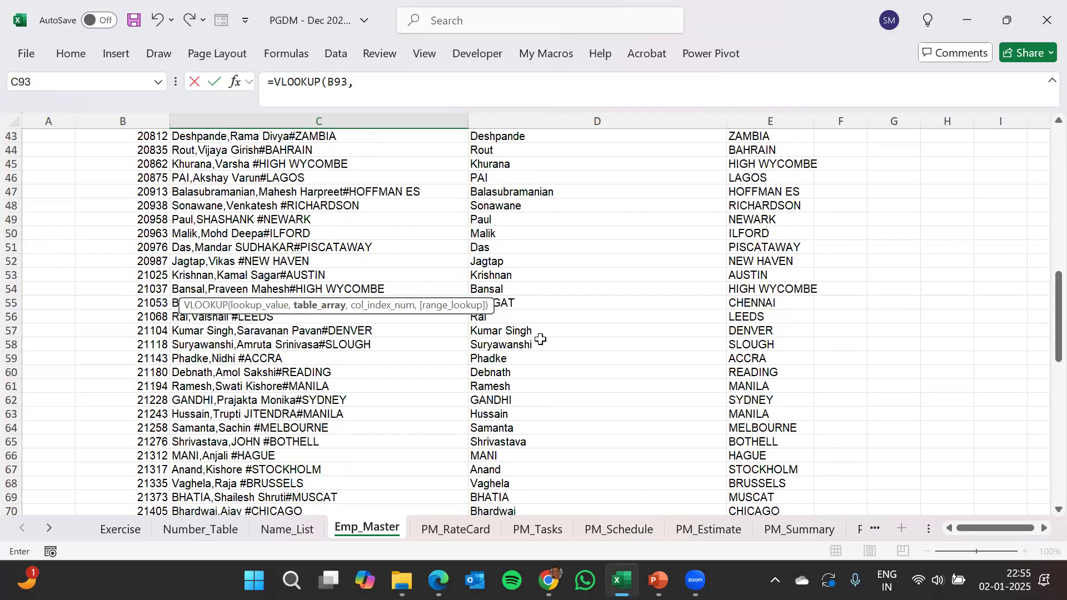
{"action": "scroll", "coordinate": [541, 339], "scroll_direction": "up", "scroll_amount": 14}
{"action": "left_click", "coordinate": [144, 145]}
{"action": "key", "text": "shift+Right"}
{"action": "key", "text": "shift+Right"}
{"action": "key", "text": "shift+Right"}
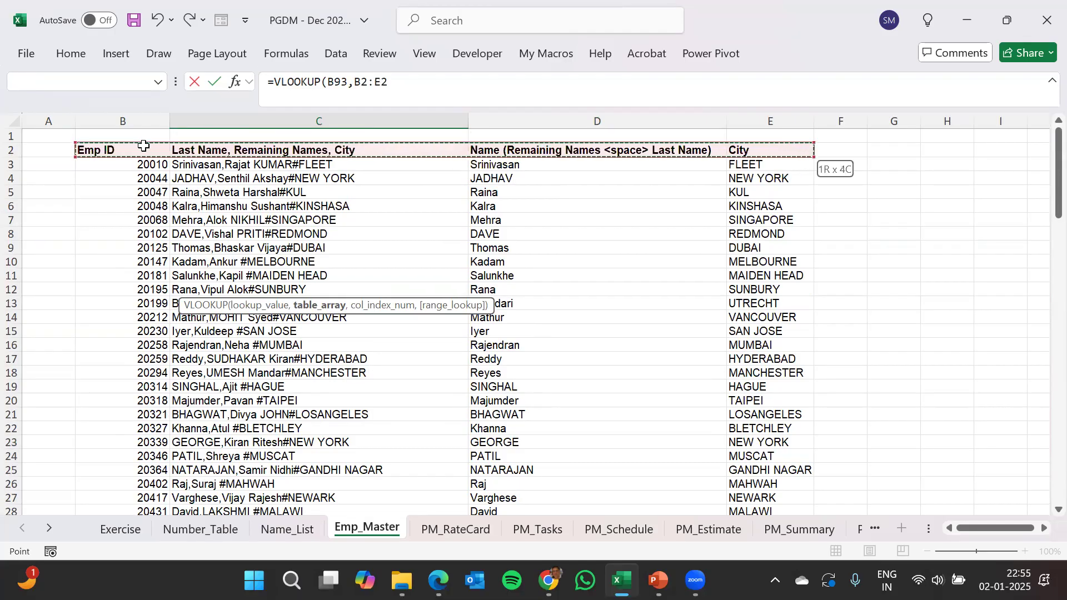
{"action": "key", "text": "shift+Page_Down"}
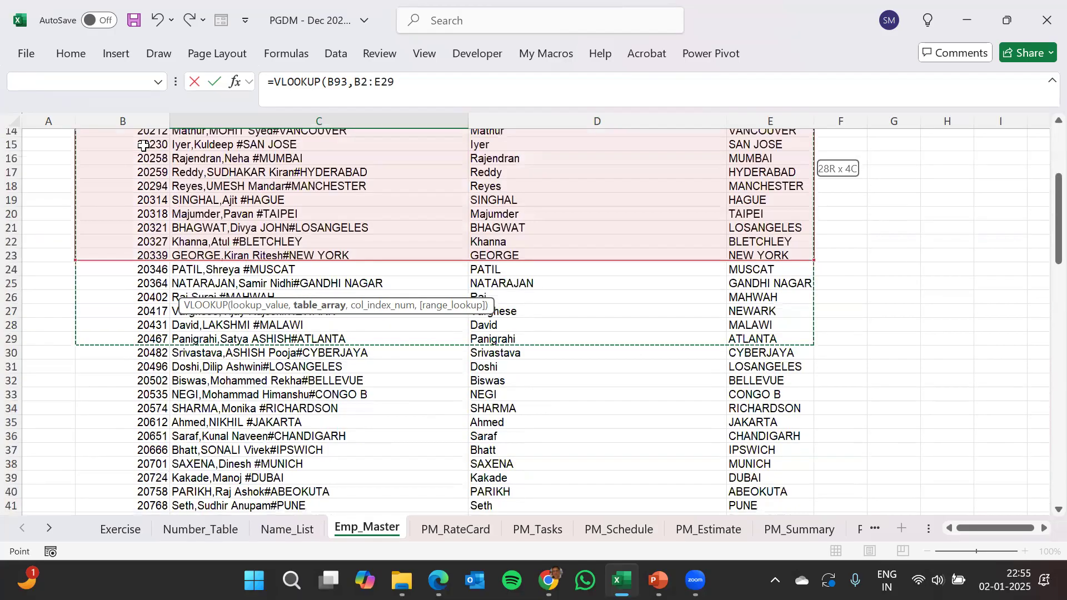
{"action": "key", "text": "shift+Page_Down"}
{"action": "key", "text": "shift+Page_Down"}
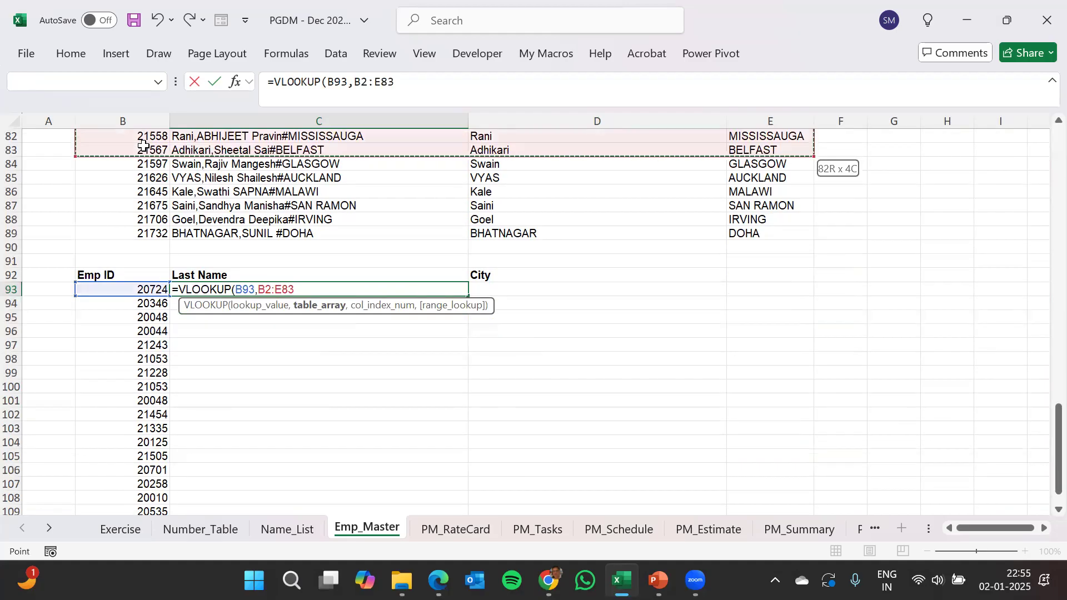
{"action": "key", "text": "shift+Down"}
{"action": "key", "text": "shift+Down"}
{"action": "key", "text": "shift+Down"}
{"action": "key", "text": "shift+Down"}
{"action": "key", "text": "shift+Down"}
{"action": "key", "text": "shift+Down"}
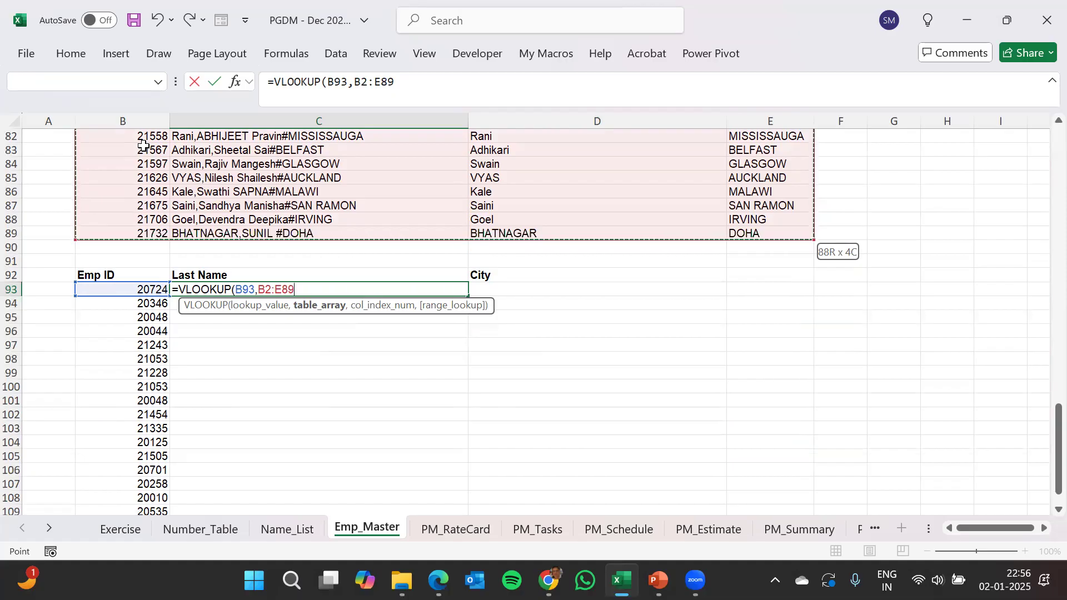
- Complete the C93 formula with column index 3 and FALSE for exact match, giving =VLOOKUP(B93,B2:E89,3,FALSE)
{"action": "left_click", "coordinate": [333, 81]}
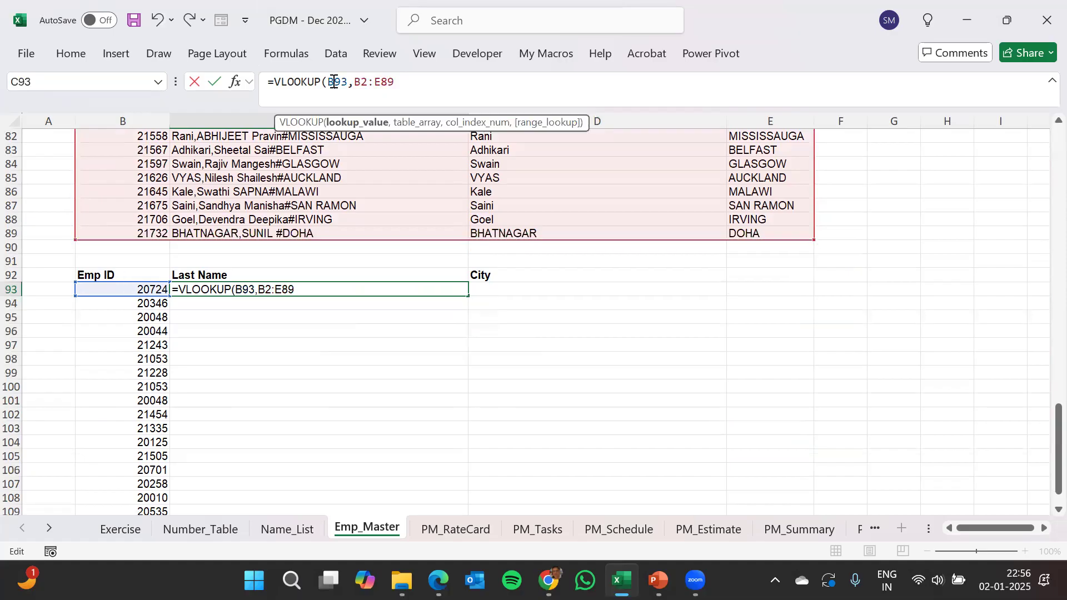
{"action": "left_click", "coordinate": [363, 81]}
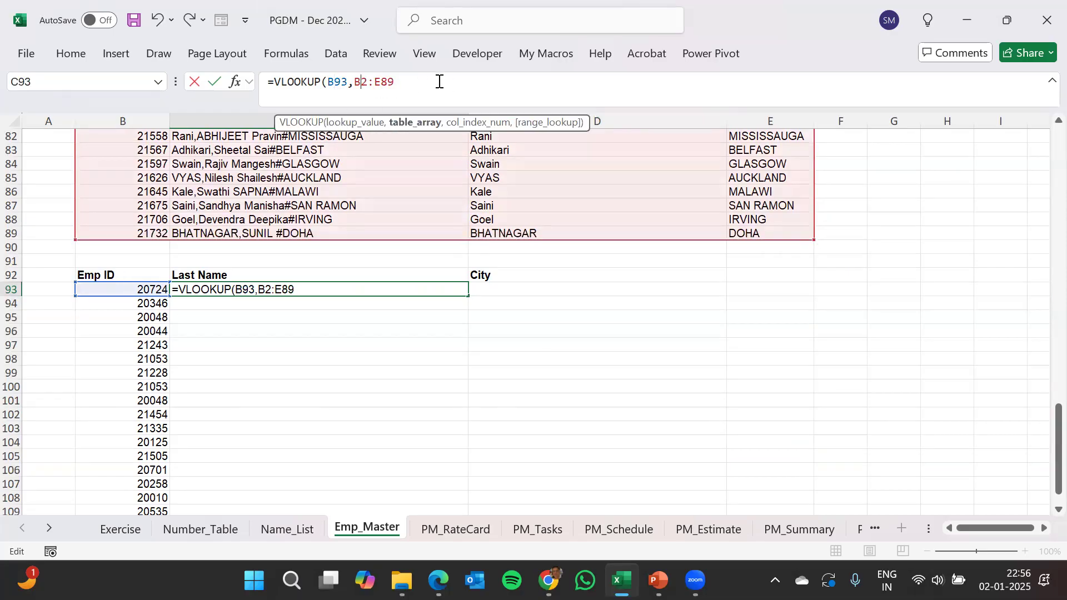
{"action": "type", "text": ","}
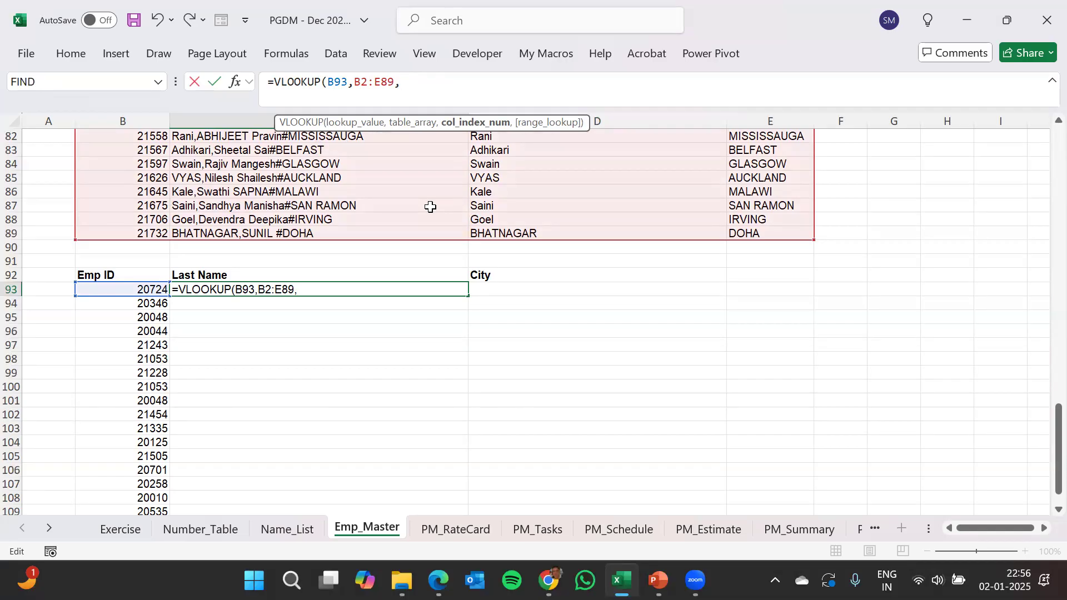
{"action": "type", "text": "3,"}
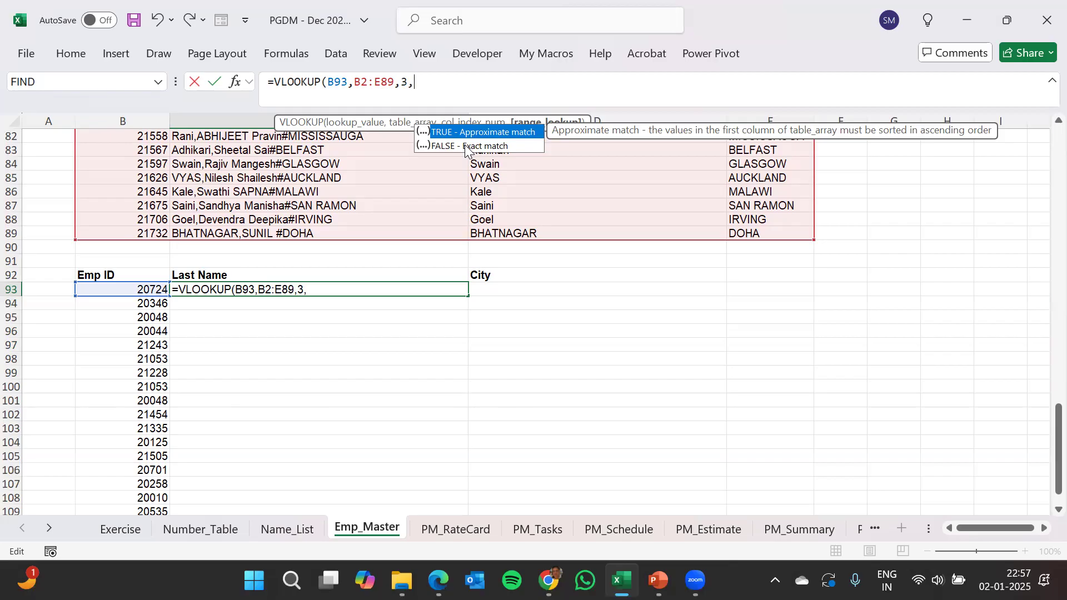
{"action": "double_click", "coordinate": [464, 144]}
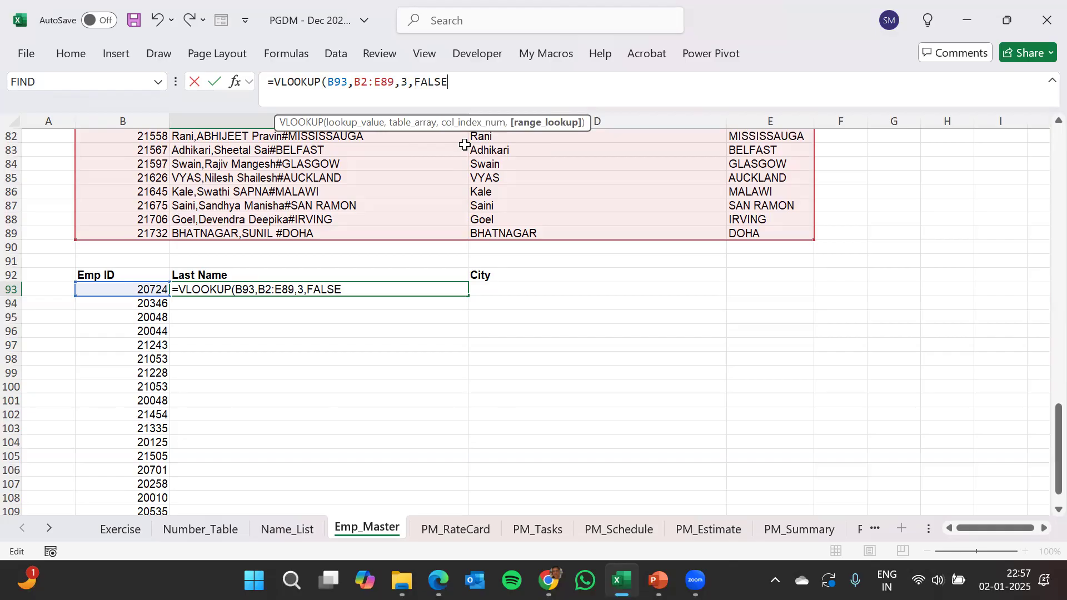
{"action": "type", "text": ")"}
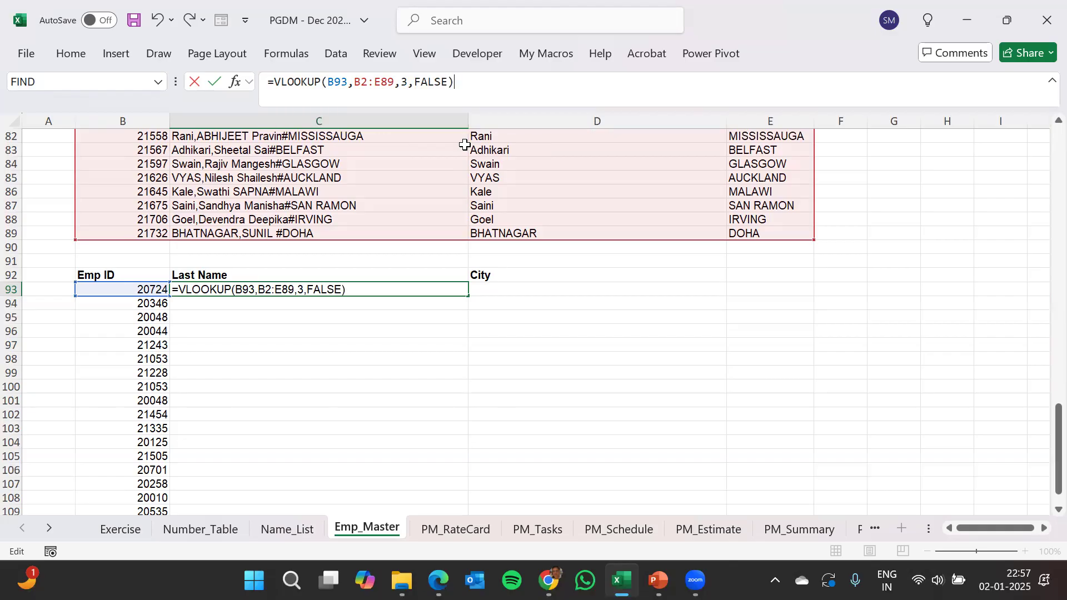
{"action": "key", "text": "Return"}
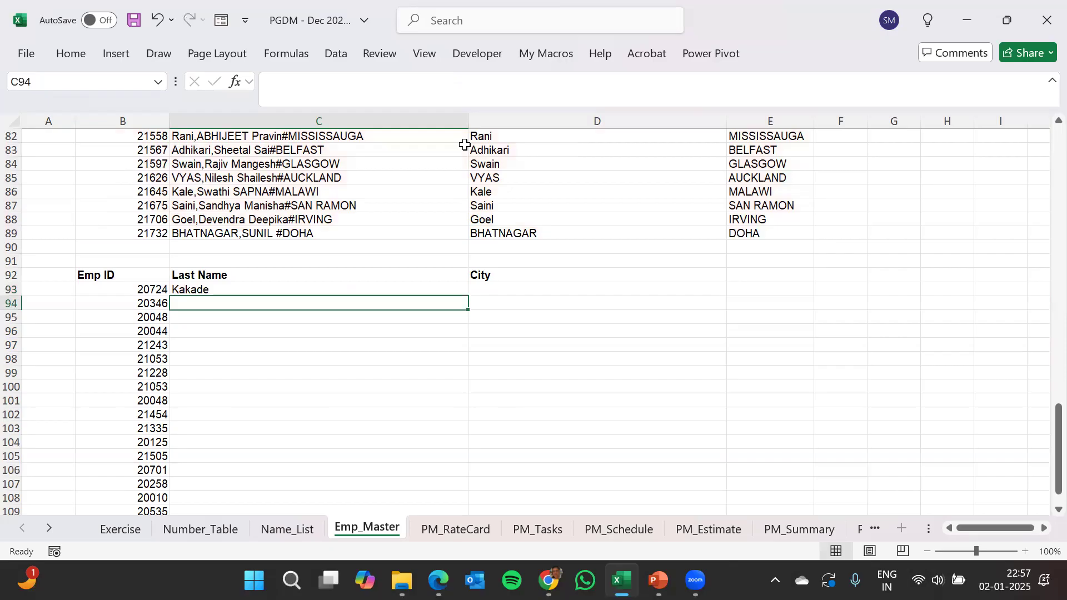
- Fill the VLOOKUP formula from C93 down the Last Name column to C105
{"action": "key", "text": "Up"}
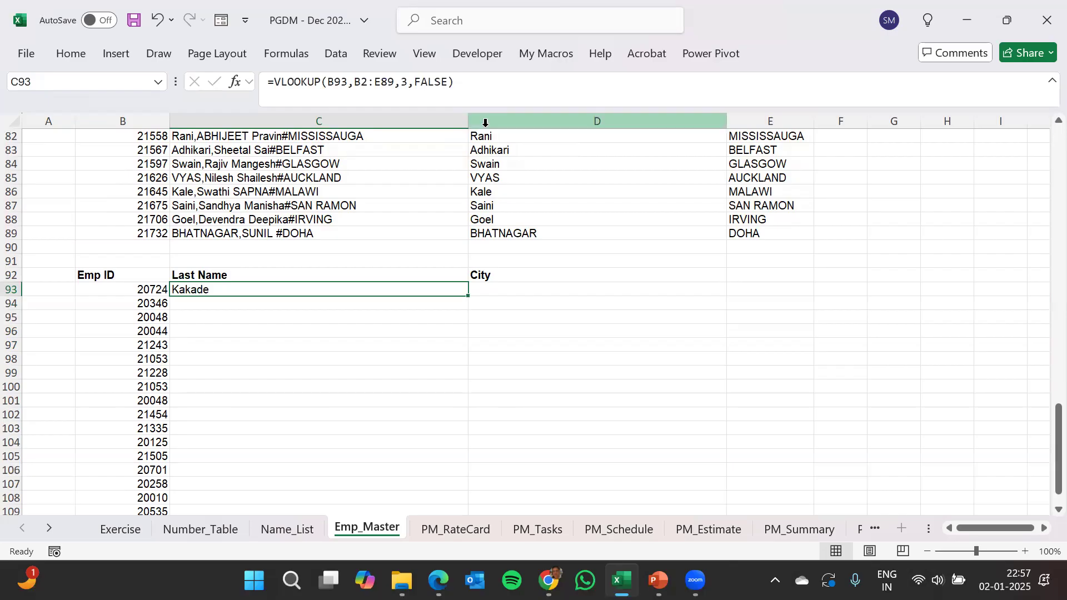
{"action": "left_click_drag", "start_coordinate": [469, 295], "coordinate": [483, 451]}
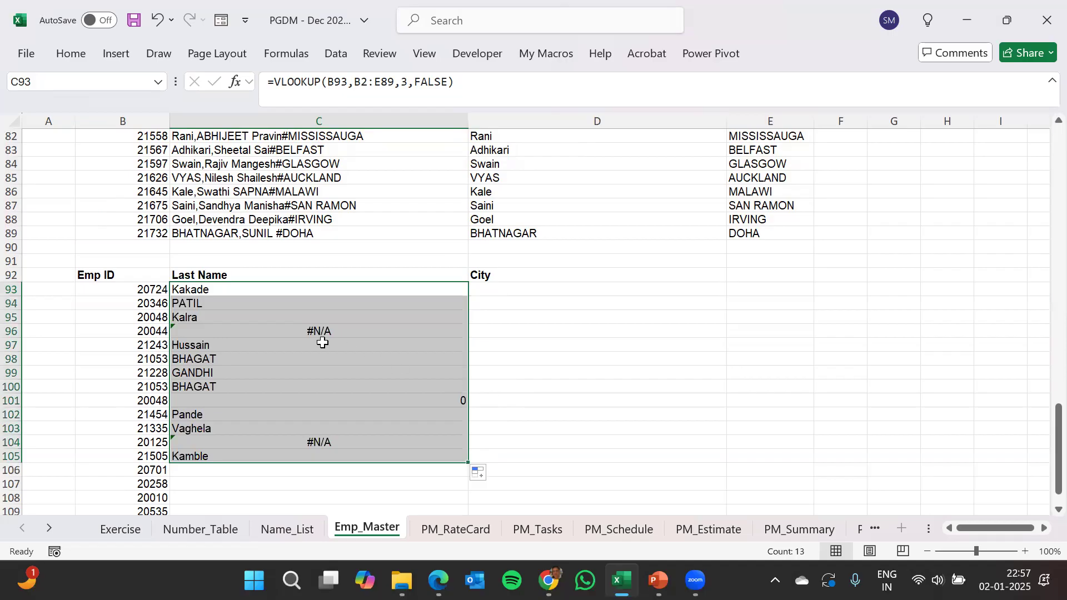
- Compare the lookup value and table array references in the VLOOKUP formulas of C93 and C97
{"action": "left_click", "coordinate": [250, 290]}
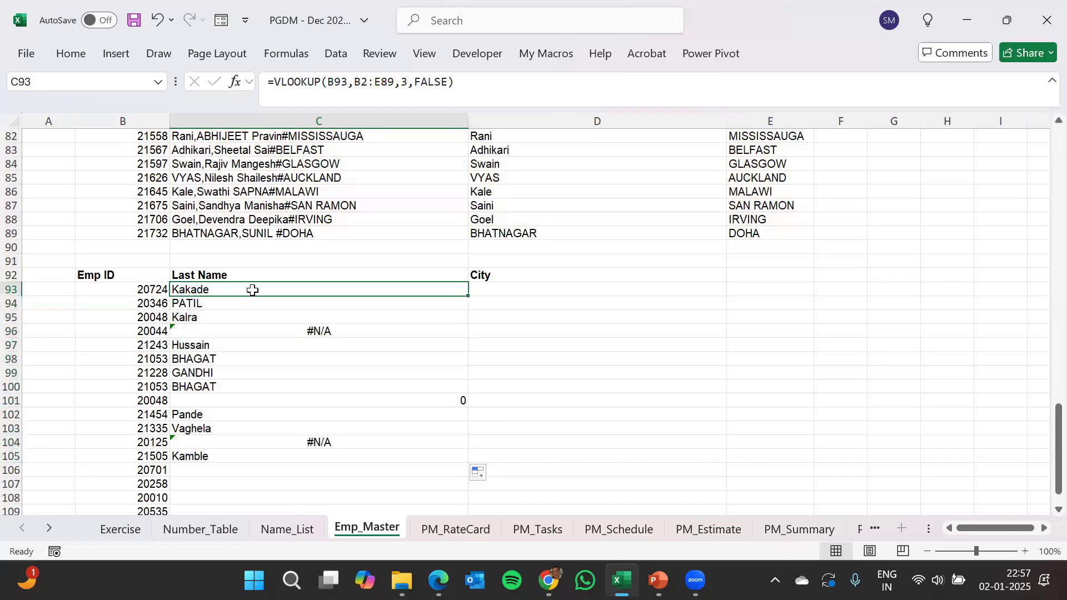
{"action": "left_click", "coordinate": [360, 82]}
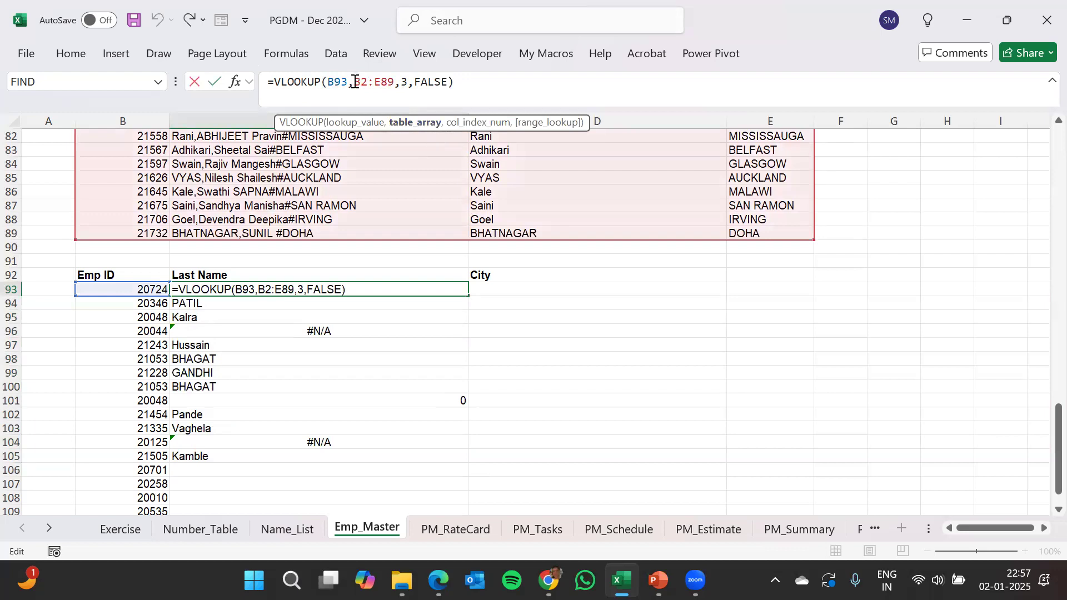
{"action": "key", "text": "Escape"}
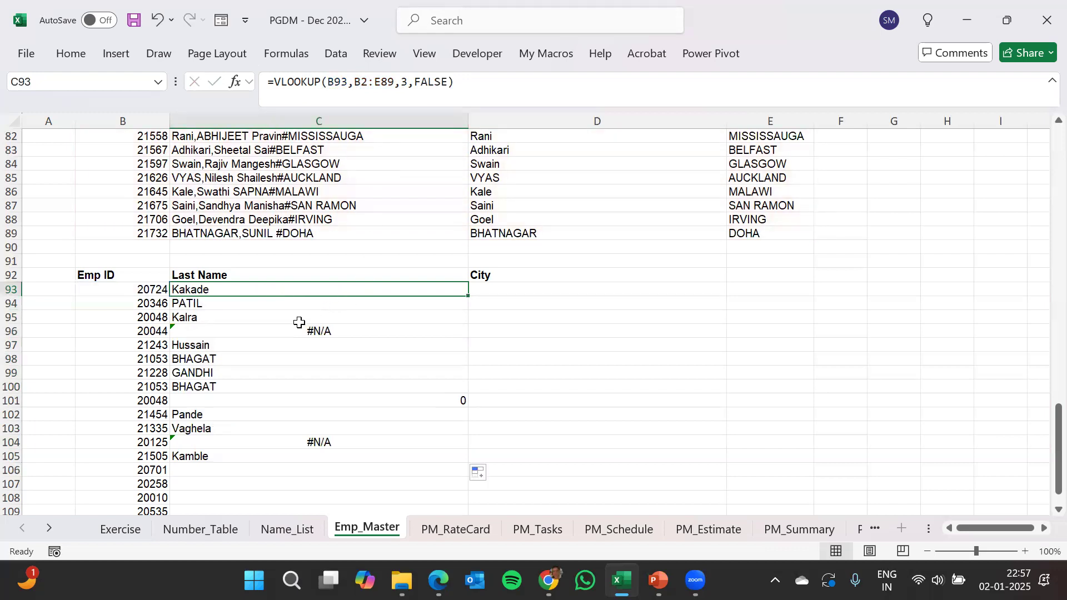
{"action": "left_click", "coordinate": [255, 345]}
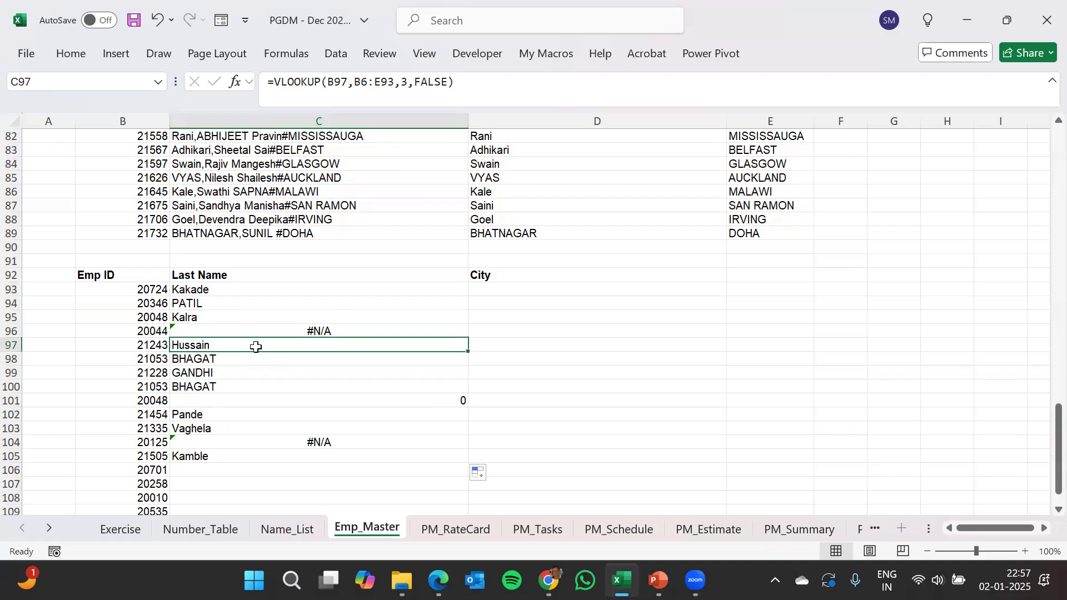
{"action": "left_click", "coordinate": [376, 83]}
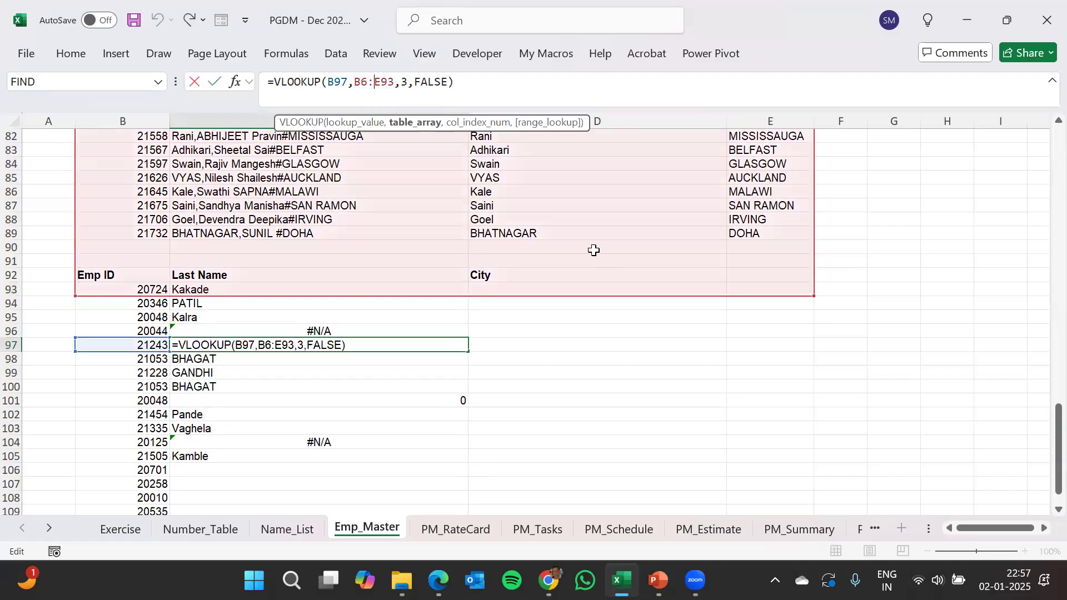
{"action": "key", "text": "Escape"}
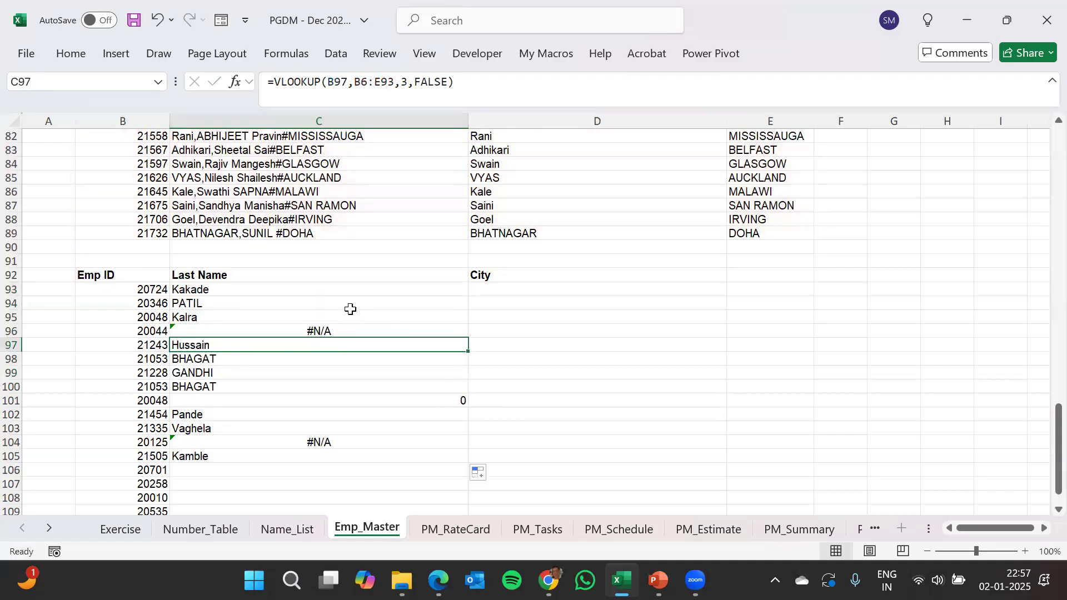
{"action": "left_click", "coordinate": [343, 290]}
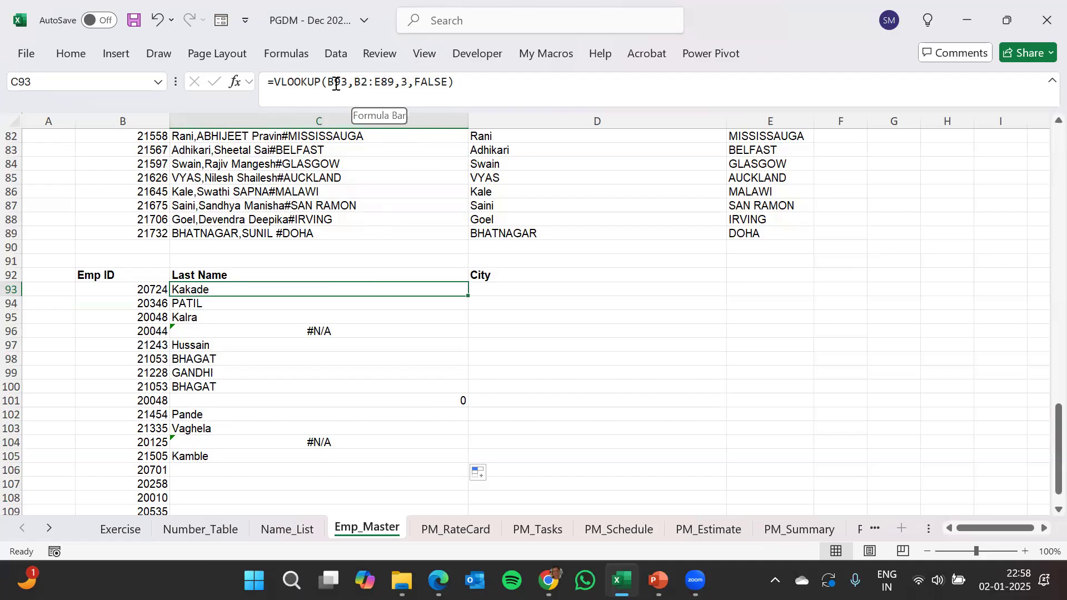
{"action": "left_click", "coordinate": [151, 293]}
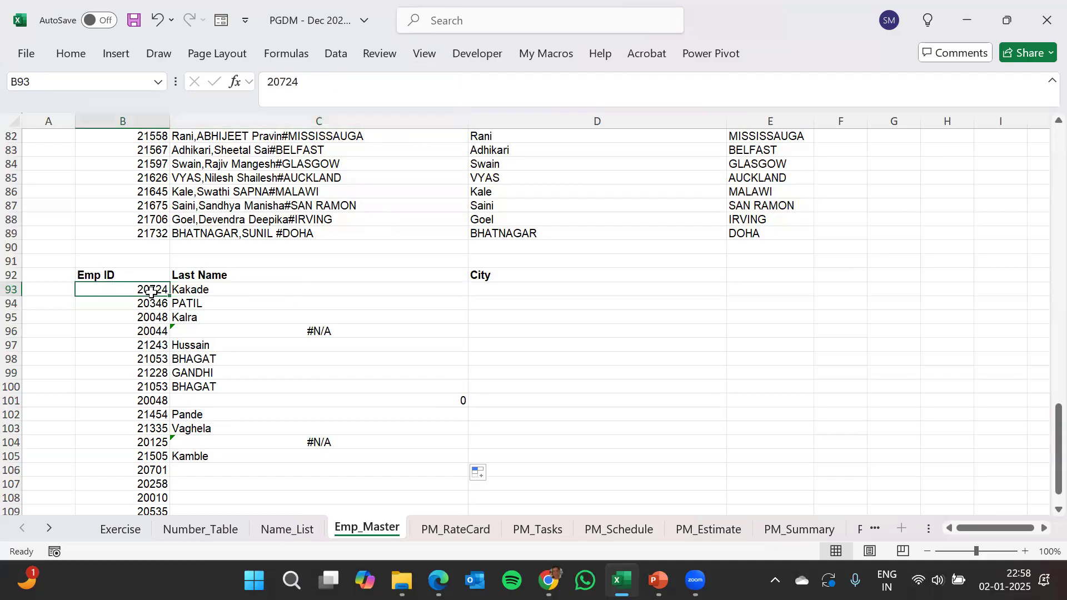
- Make the table array in the C93 formula absolute, giving =VLOOKUP(B93,$B$2:$E$89,3,FALSE)
{"action": "left_click", "coordinate": [206, 290]}
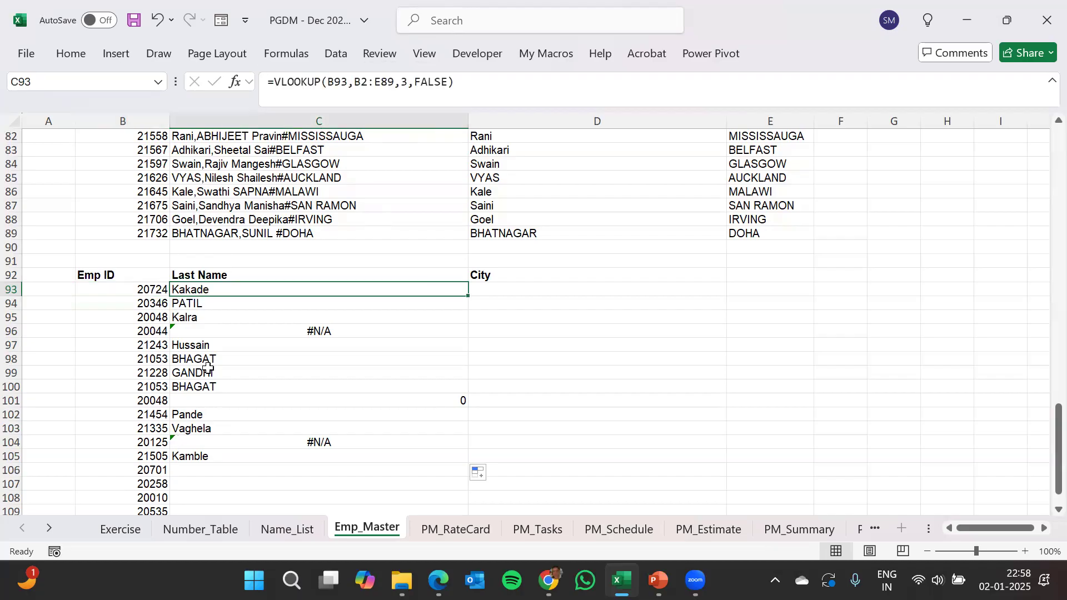
{"action": "left_click", "coordinate": [362, 77]}
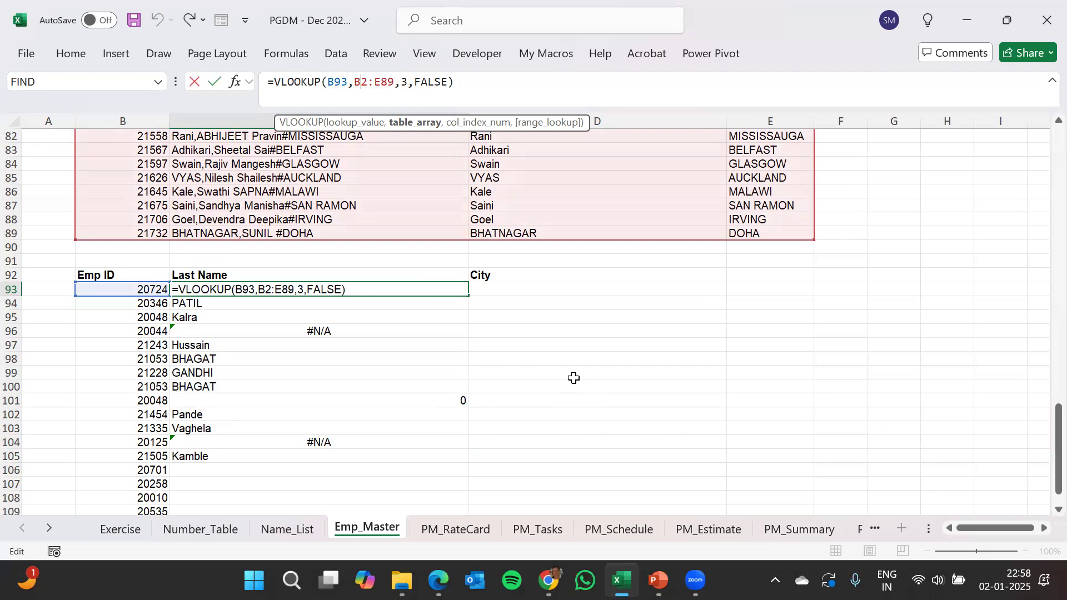
{"action": "key", "text": "F4"}
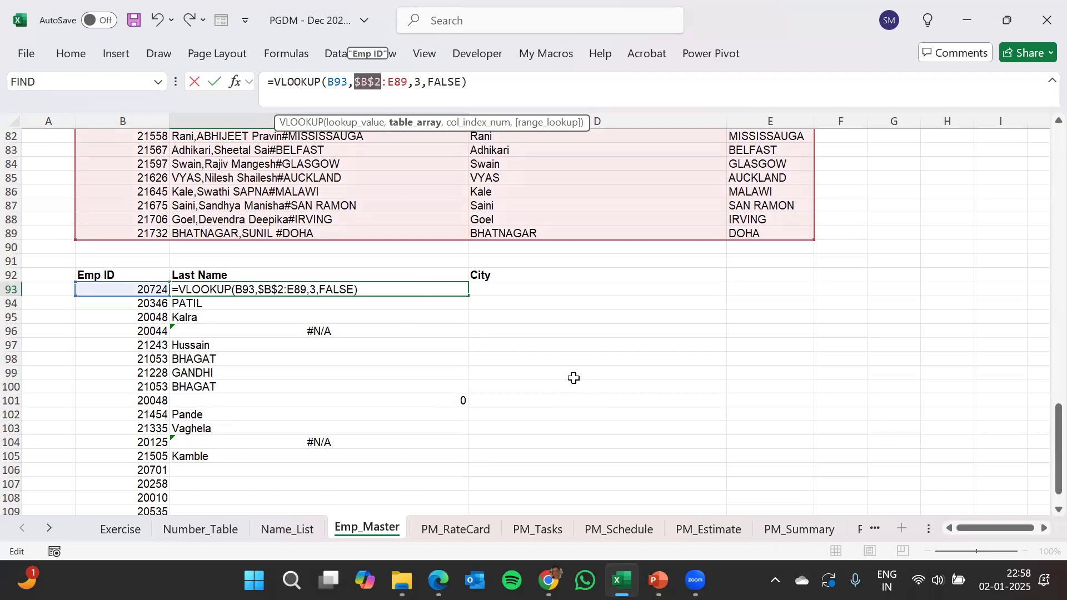
{"action": "key", "text": "Right"}
{"action": "key", "text": "Right"}
{"action": "key", "text": "Right"}
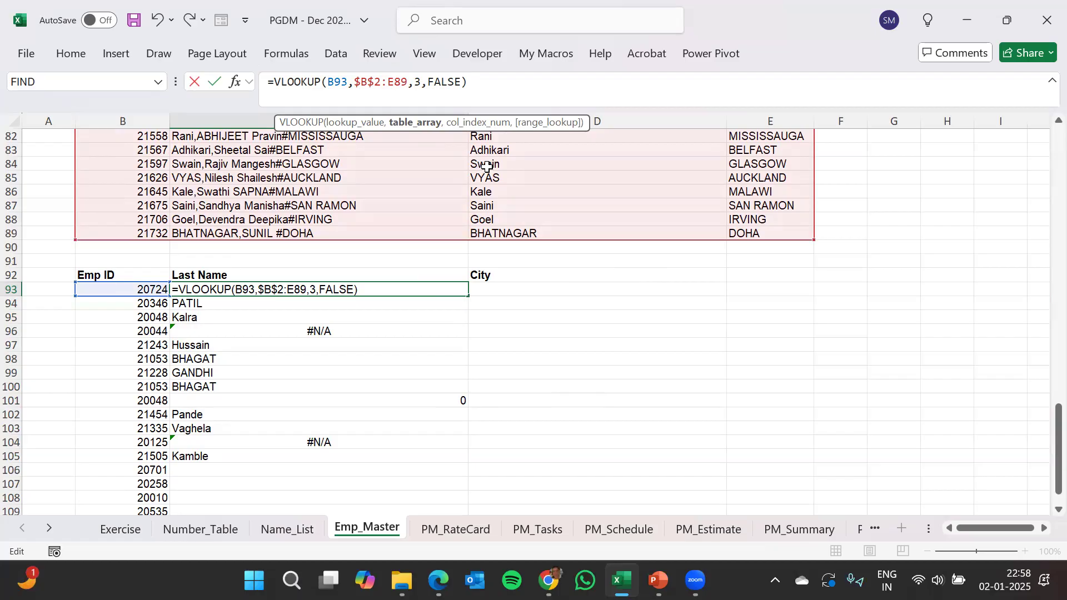
{"action": "key", "text": "F4"}
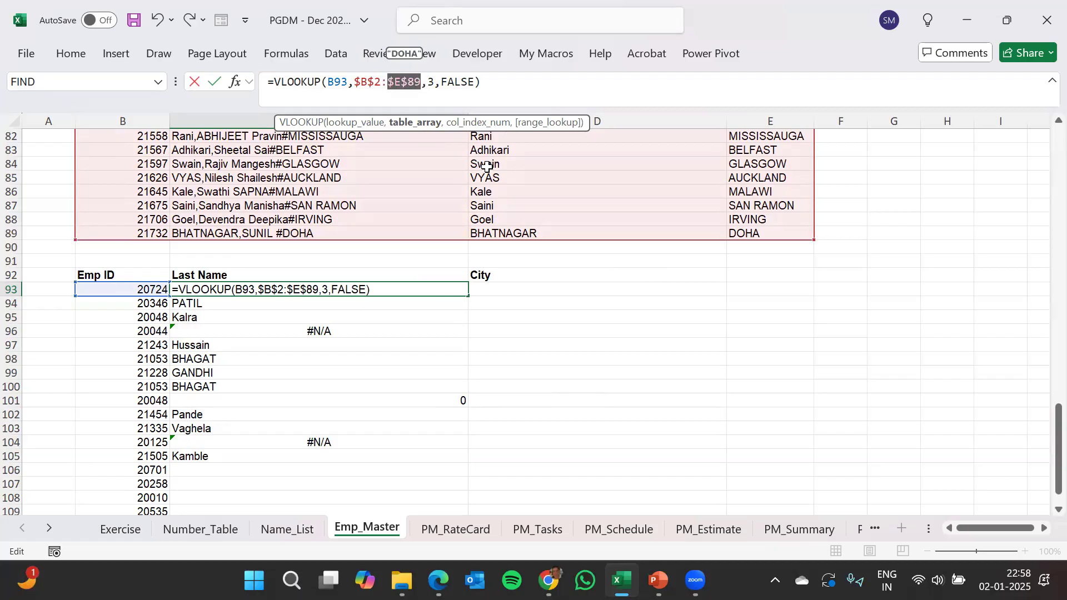
{"action": "key", "text": "Return"}
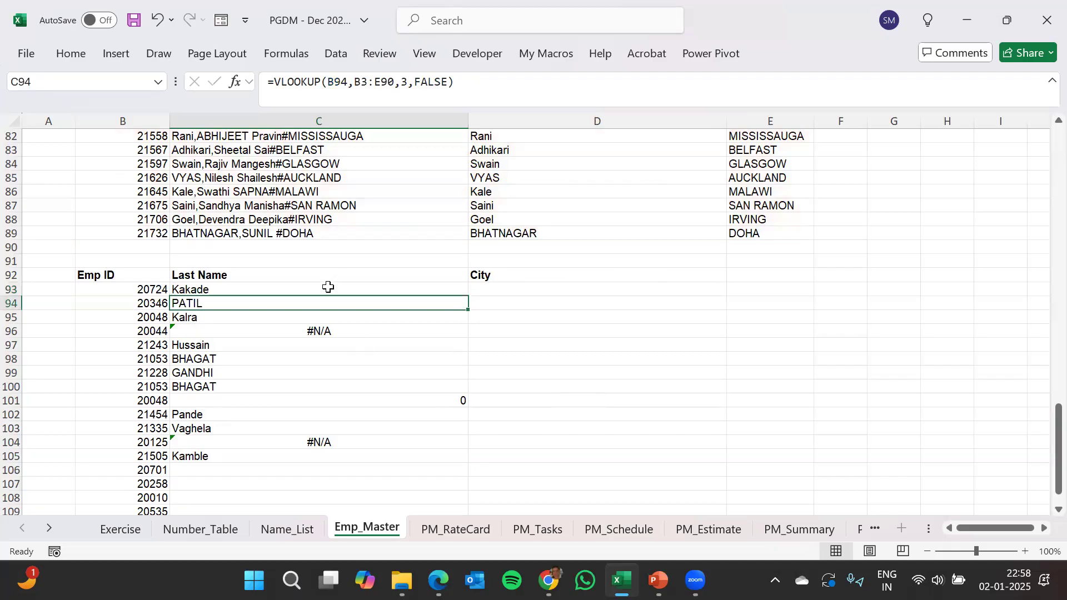
- Fill the C93 formula down the Last Name column to C110 and check the references in C97 and C105
{"action": "left_click", "coordinate": [328, 286]}
{"action": "mouse_move", "coordinate": [468, 295]}
{"action": "left_mouse_down"}
{"action": "mouse_move", "coordinate": [469, 516]}
{"action": "mouse_move", "coordinate": [468, 489]}
{"action": "left_mouse_up"}
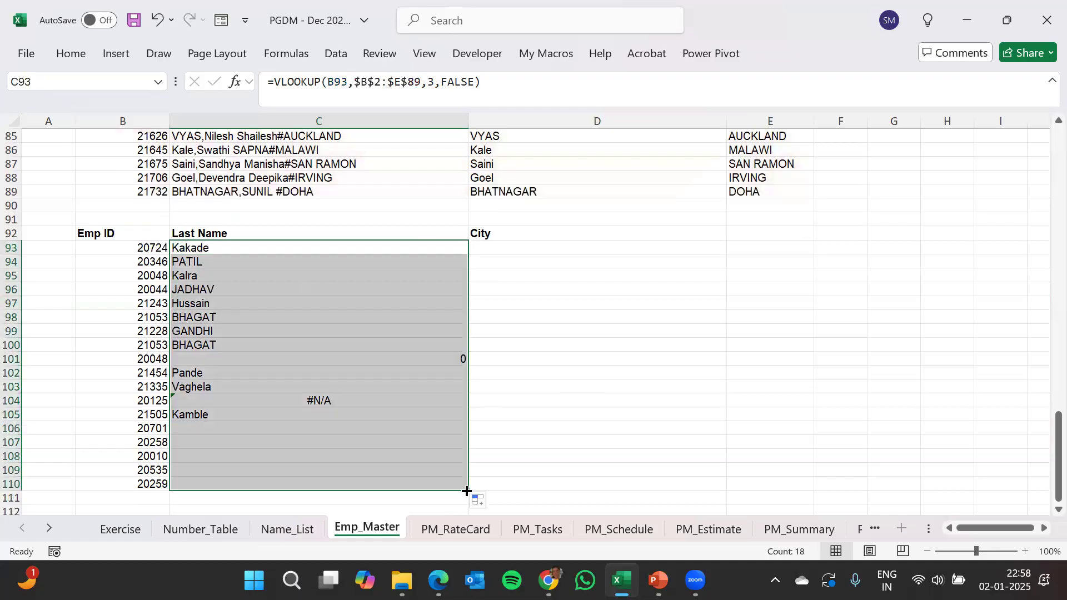
{"action": "left_click", "coordinate": [348, 308]}
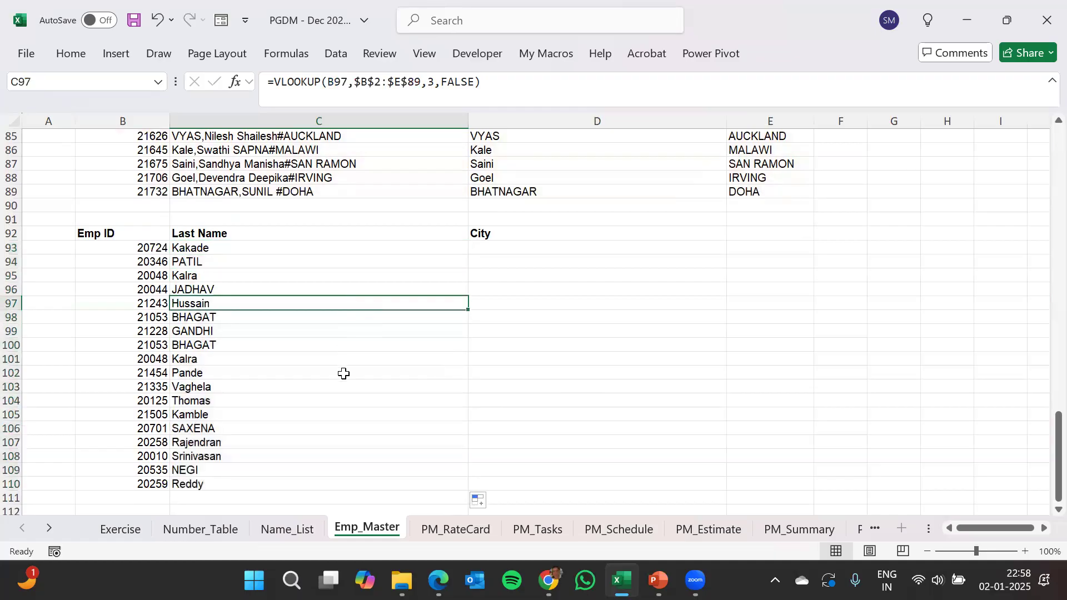
{"action": "left_click", "coordinate": [353, 412]}
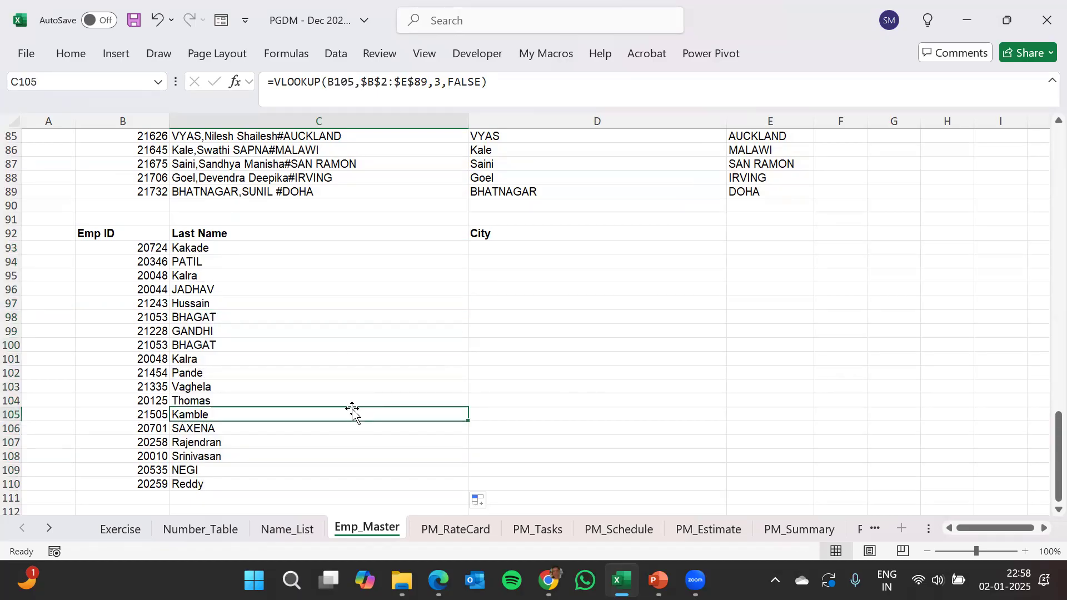
- Try to fill the Last Name formula from C93 across to D93 and inspect its lookup value reference
{"action": "left_click", "coordinate": [344, 249]}
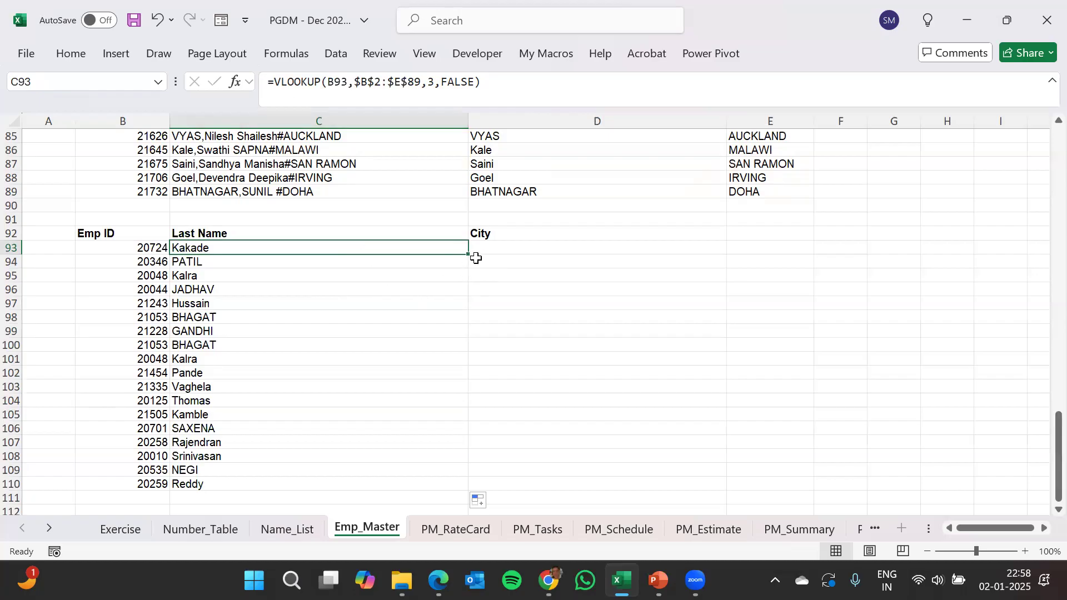
{"action": "left_click_drag", "start_coordinate": [471, 254], "coordinate": [608, 262]}
{"action": "left_click", "coordinate": [590, 250]}
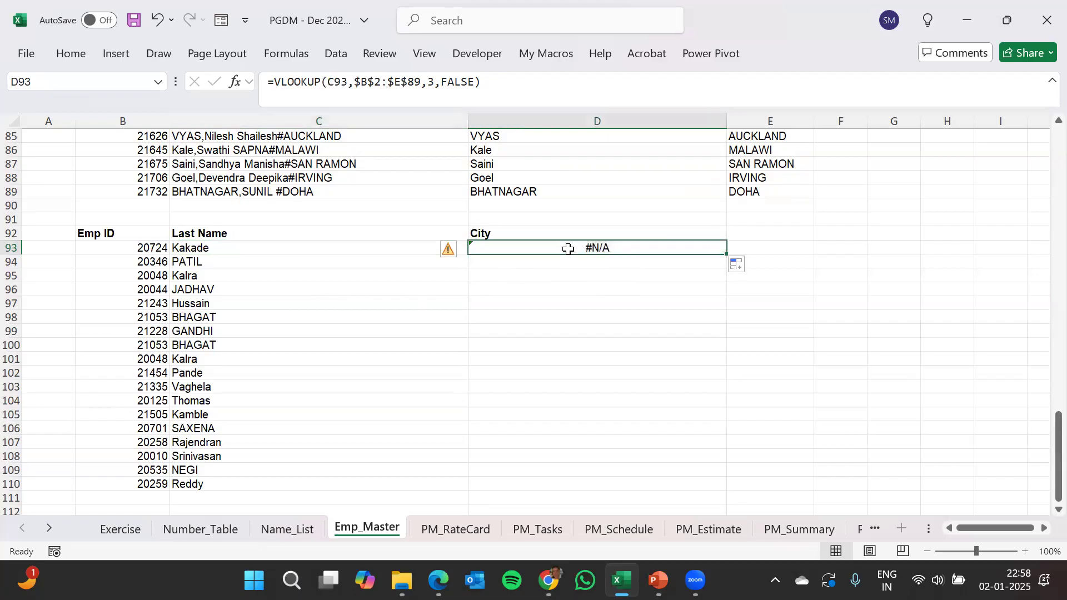
{"action": "left_click", "coordinate": [336, 82]}
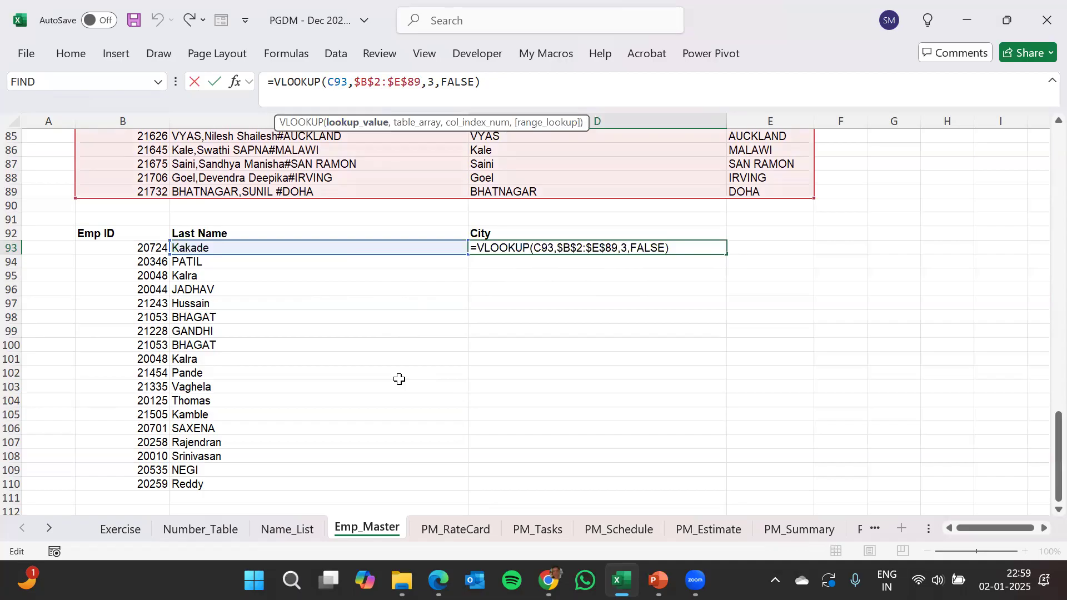
{"action": "key", "text": "Escape"}
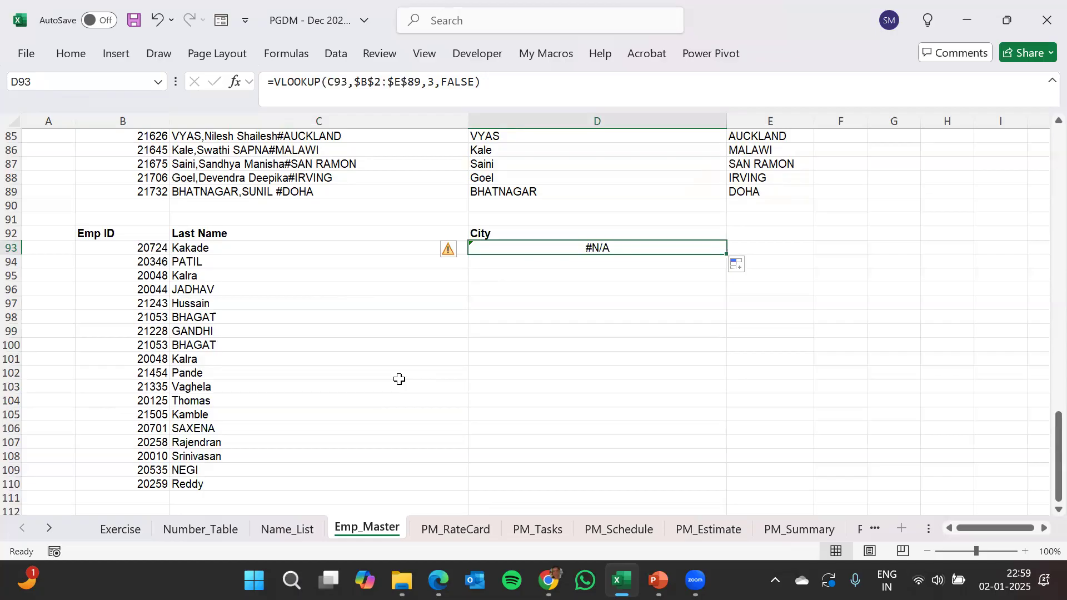
- Lock the lookup value's column in C93 as $B93 and fill the formula across to D93 in the City column
{"action": "left_click", "coordinate": [348, 246]}
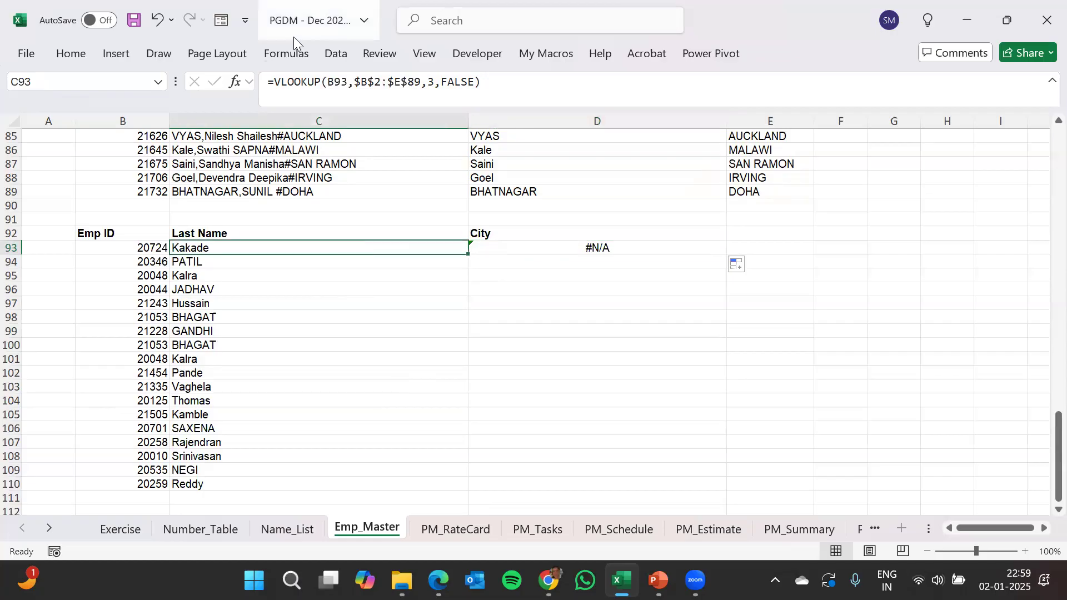
{"action": "left_click", "coordinate": [324, 81]}
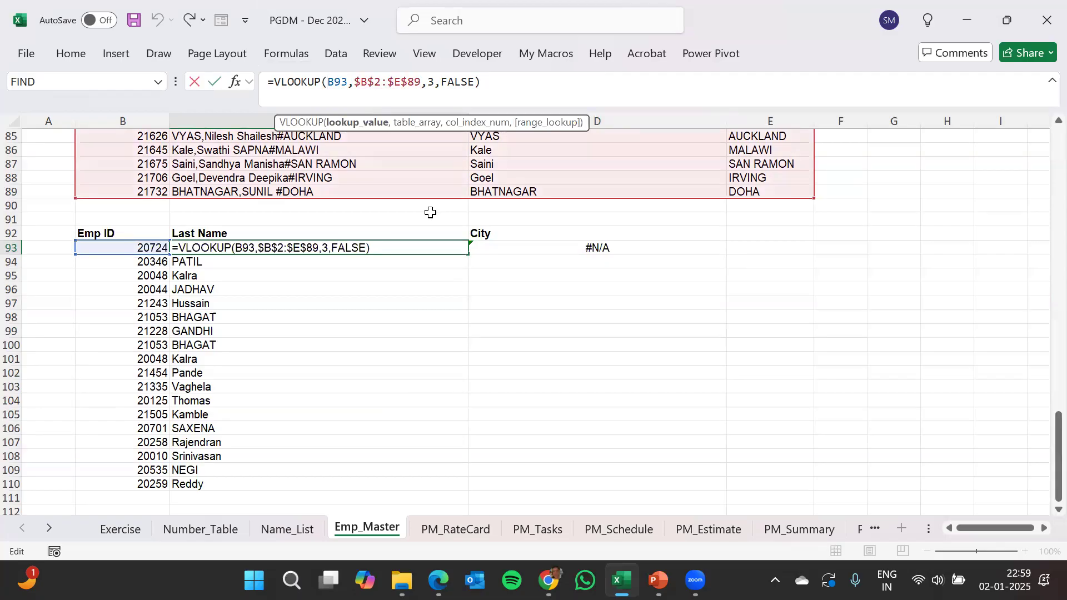
{"action": "type", "text": "$"}
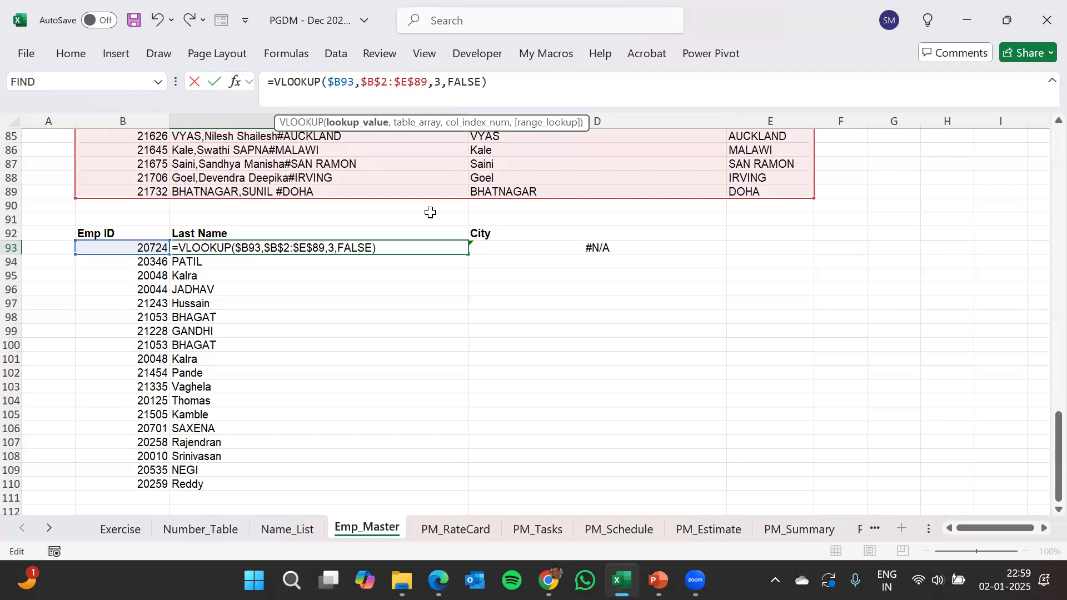
{"action": "key", "text": "Return"}
{"action": "key", "text": "Up"}
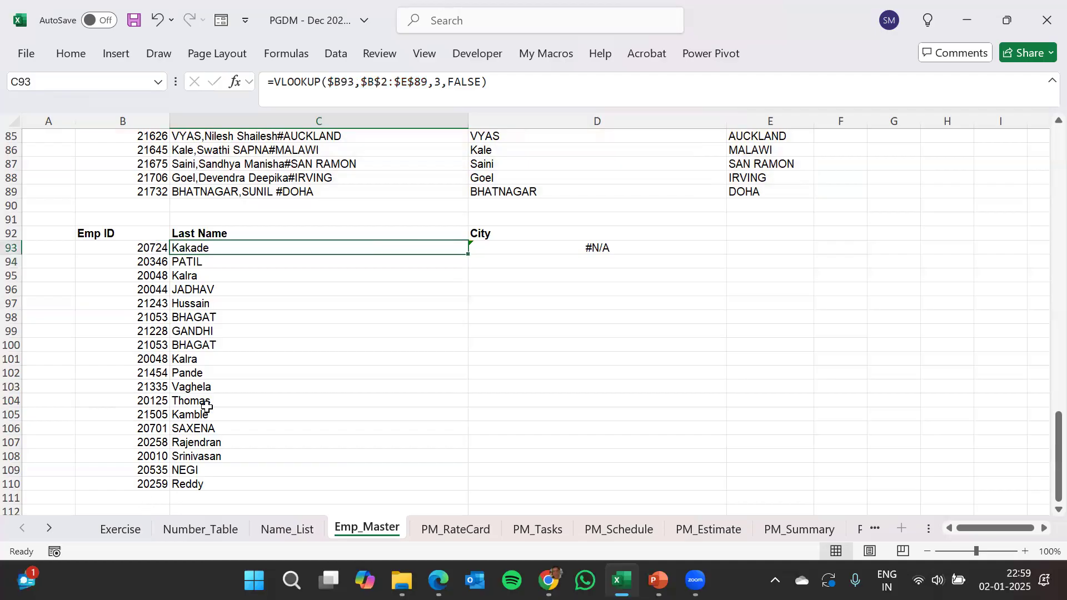
{"action": "left_click_drag", "start_coordinate": [466, 256], "coordinate": [632, 262]}
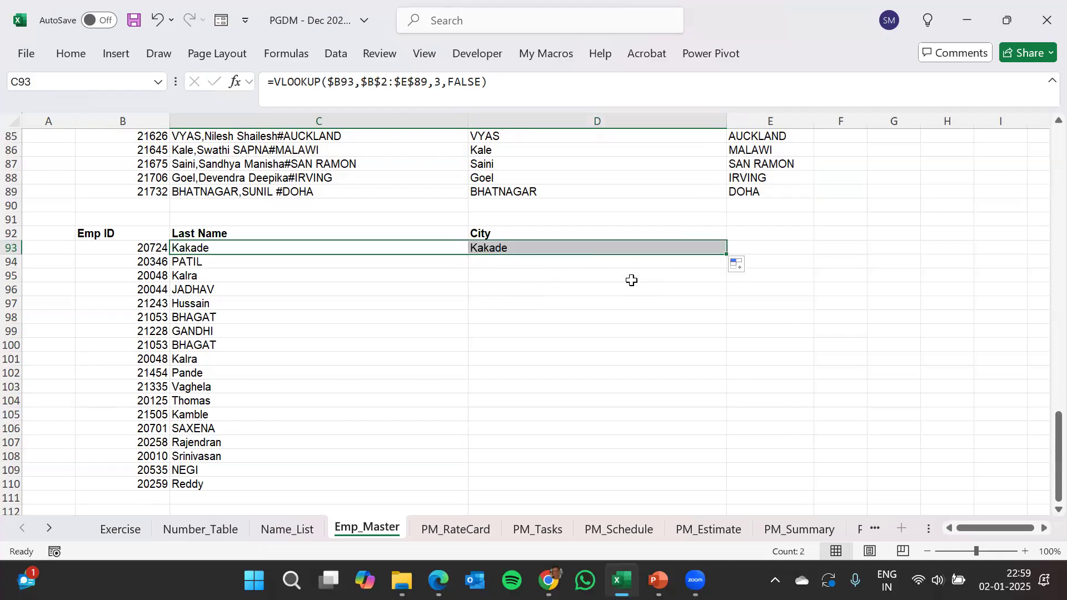
- Set the column index in the D93 formula to 4 and fill it down the City column to D110
{"action": "left_click", "coordinate": [534, 247]}
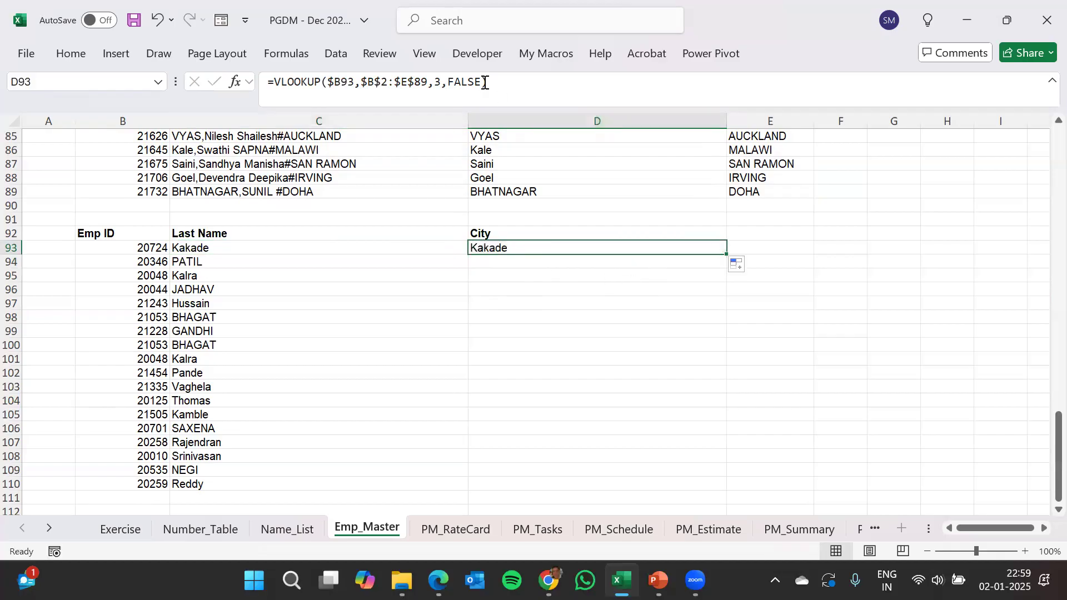
{"action": "left_click", "coordinate": [436, 82]}
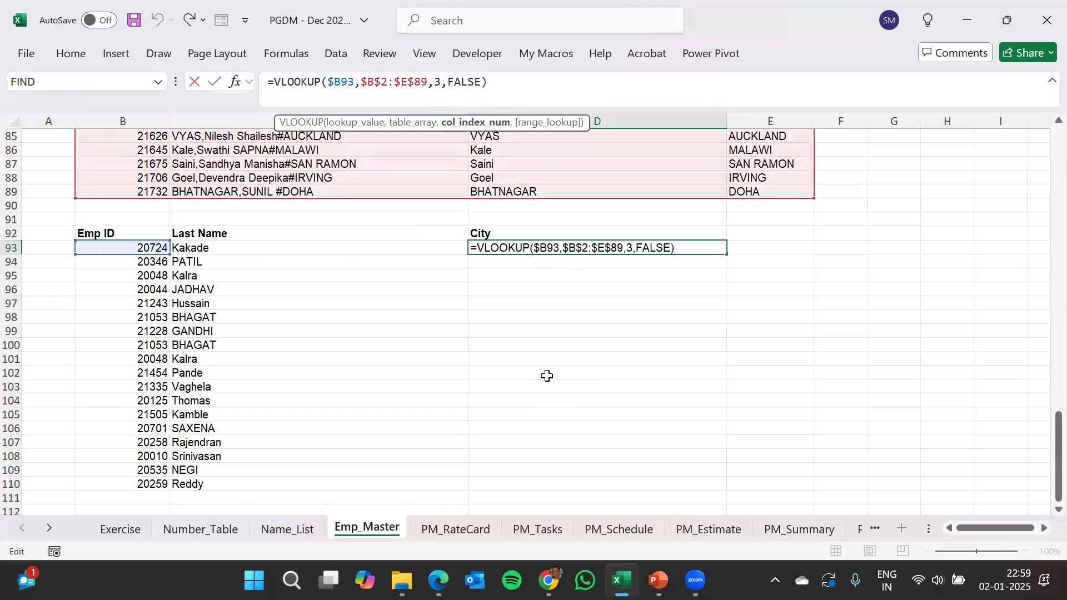
{"action": "key", "text": "Delete"}
{"action": "type", "text": "4"}
{"action": "key", "text": "Return"}
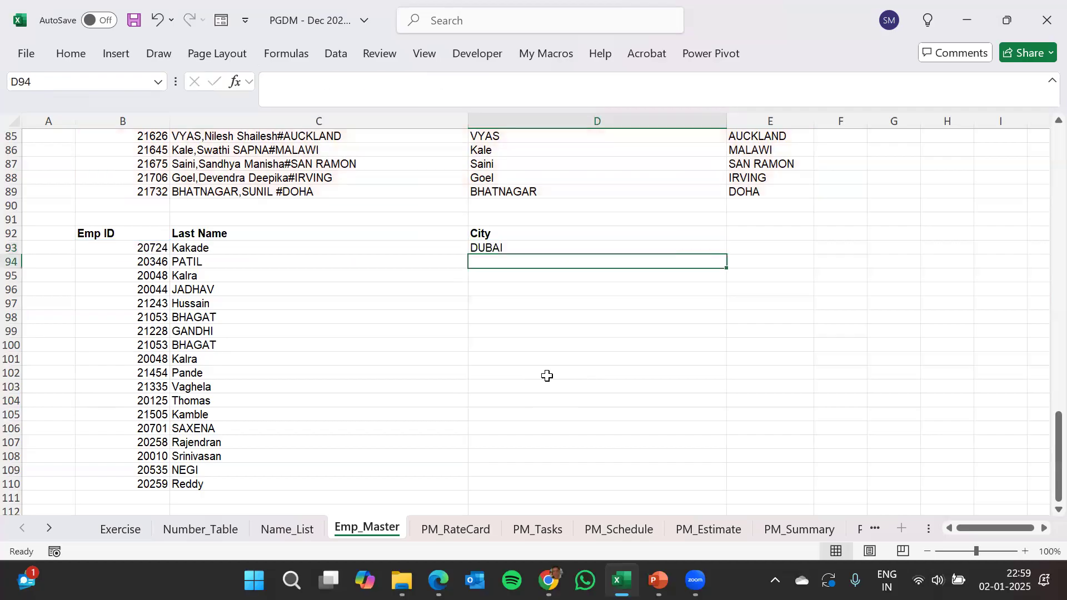
{"action": "left_click", "coordinate": [537, 248]}
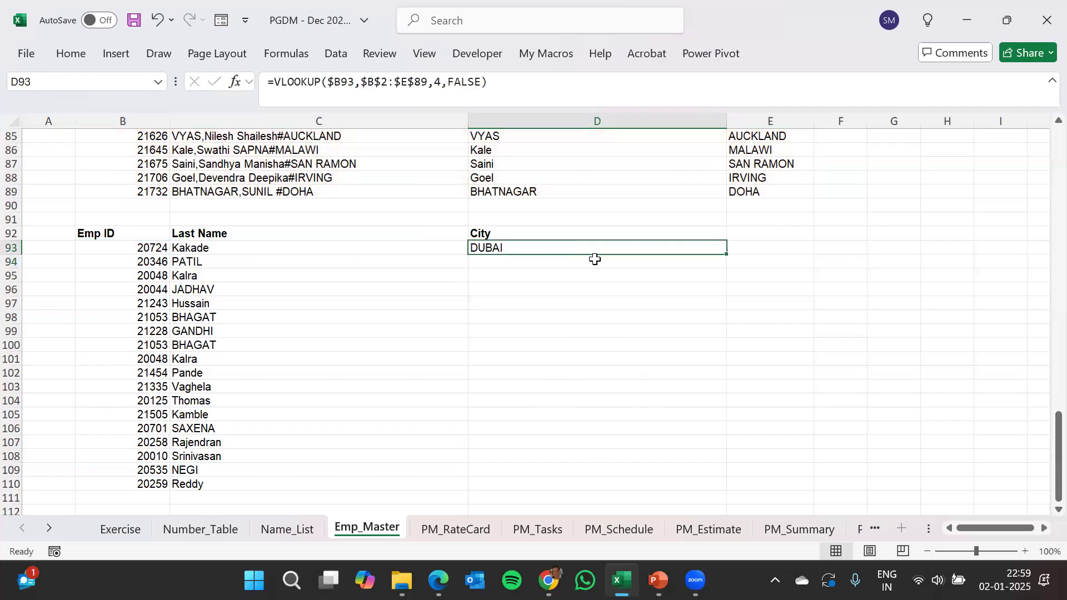
{"action": "double_click", "coordinate": [727, 255]}
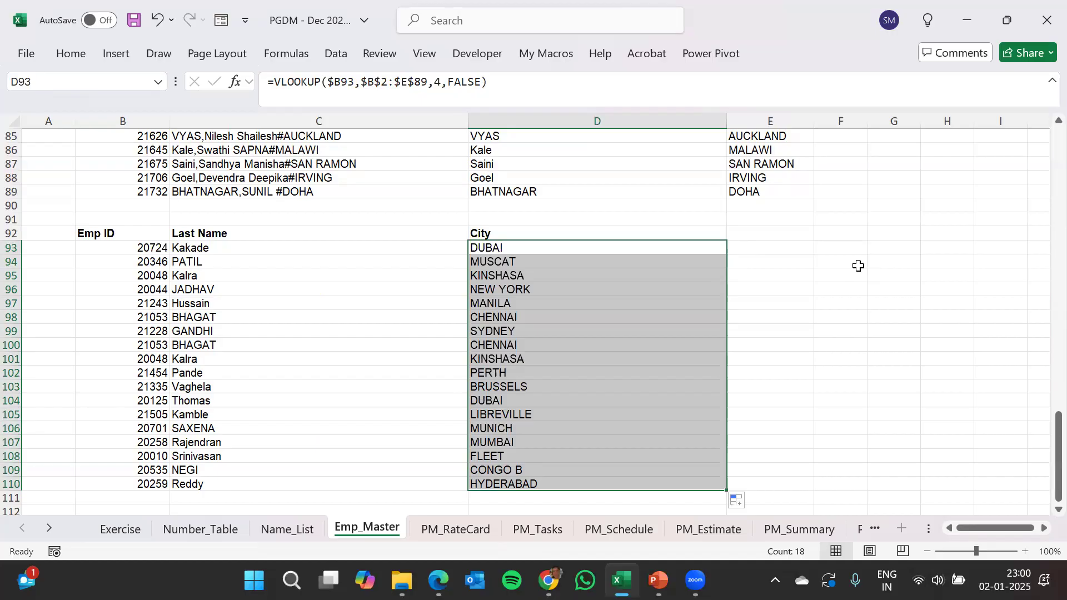
{"action": "key", "text": "alt+Tab"}
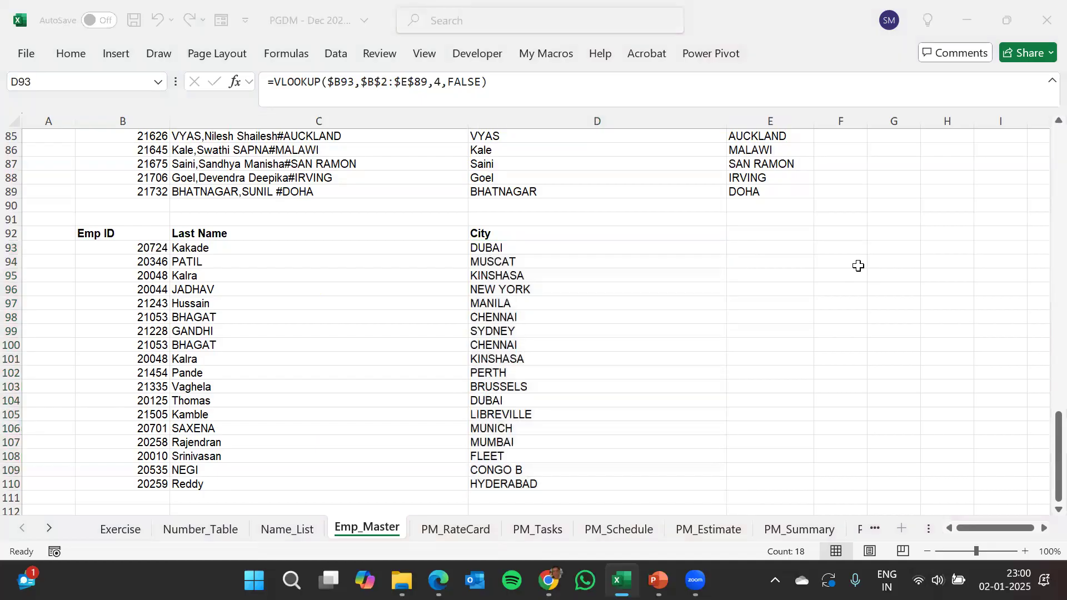